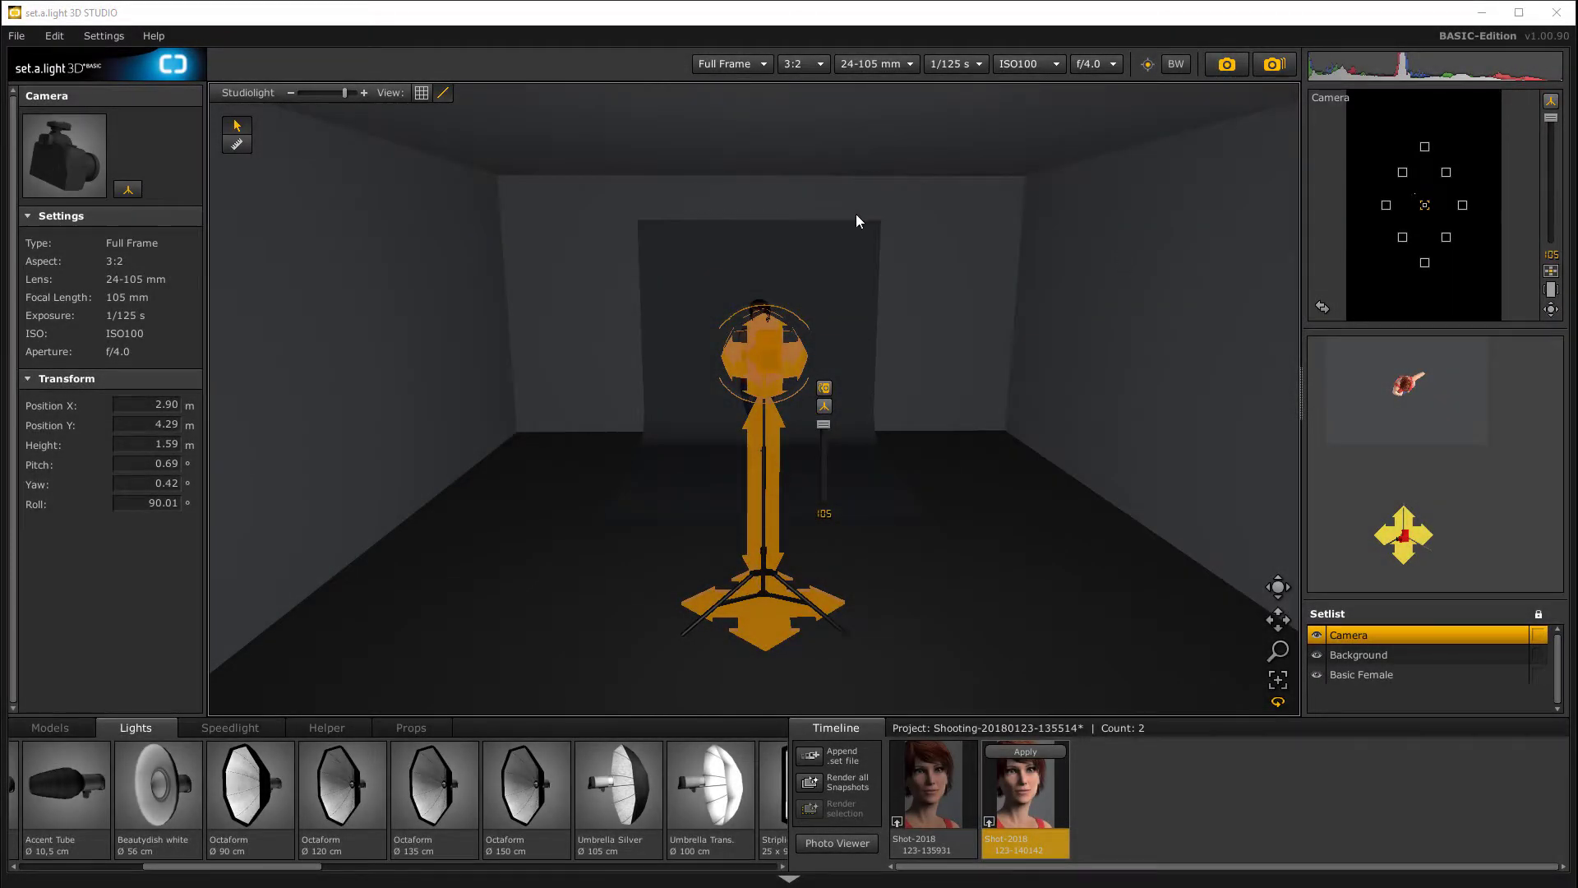
# Step: Add a 35 x 90 cm Striplight to the set, on the side of the model opposite the camera-left wall
pyautogui.moveTo(1044, 495)
pyautogui.mouseDown()
pyautogui.moveTo(901, 495)
pyautogui.moveTo(924, 530)
pyautogui.moveTo(1089, 504)
pyautogui.moveTo(1060, 515)
pyautogui.mouseUp()
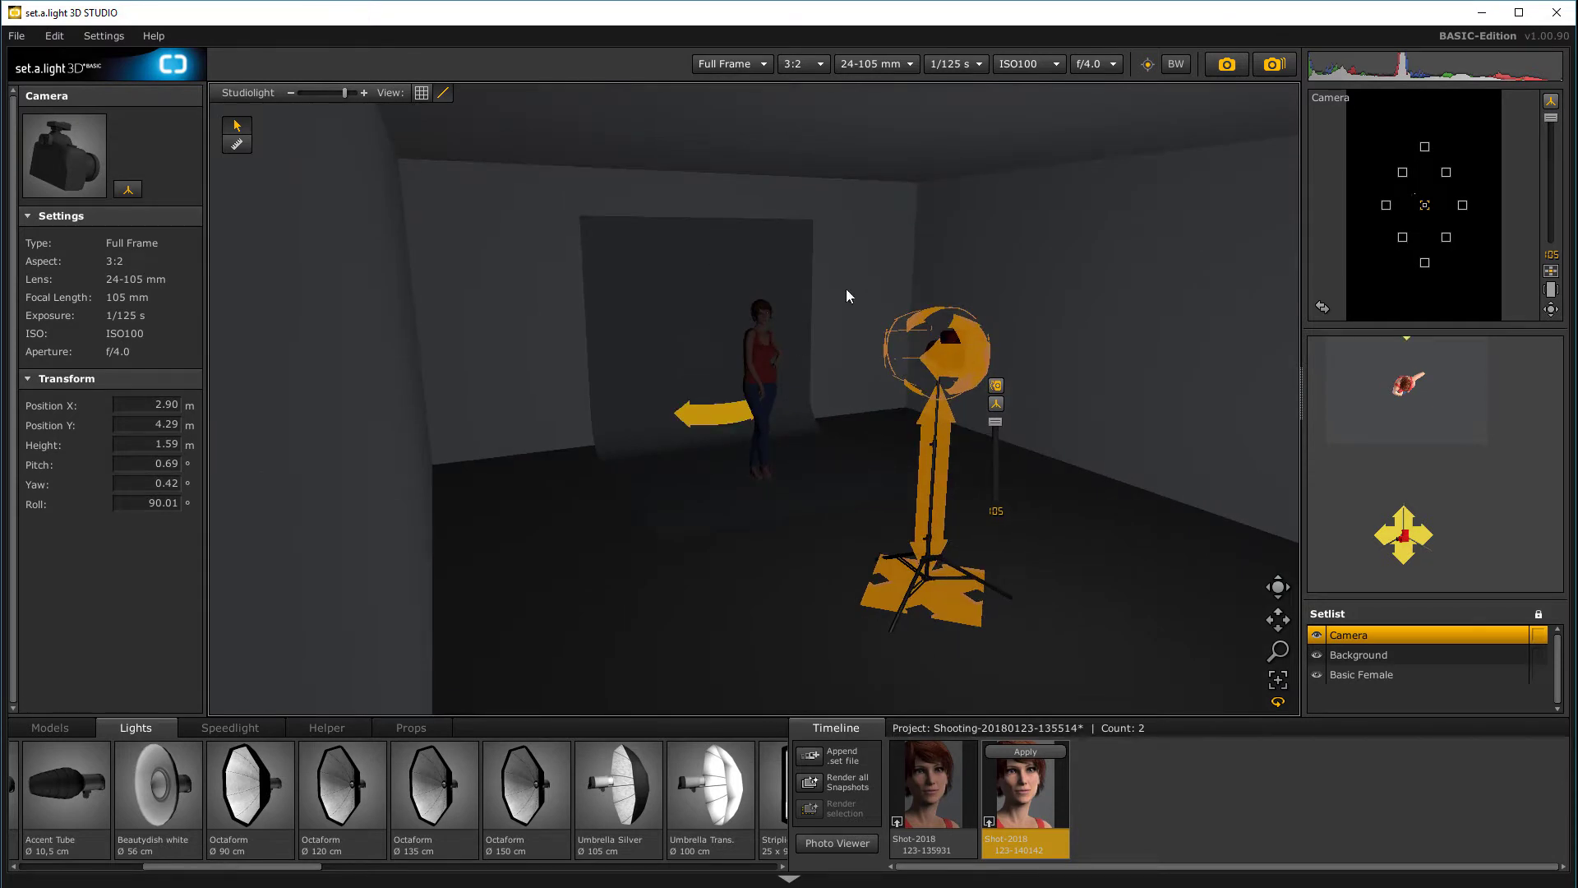
pyautogui.moveTo(1148, 261); pyautogui.dragTo(1012, 209)
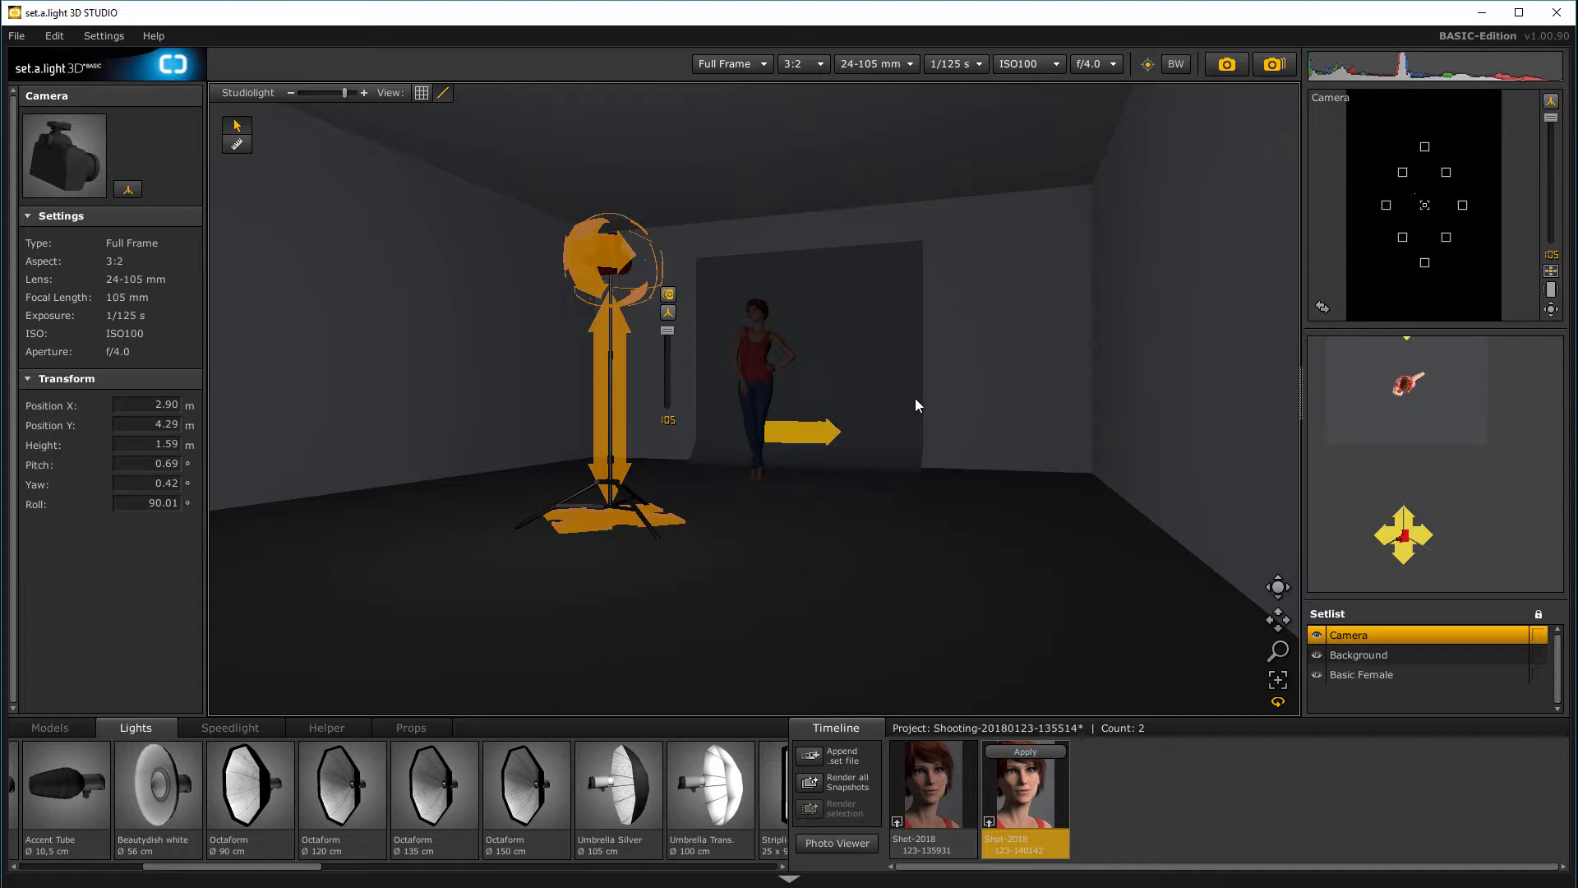
pyautogui.moveTo(994, 406); pyautogui.dragTo(1008, 462, button='right')
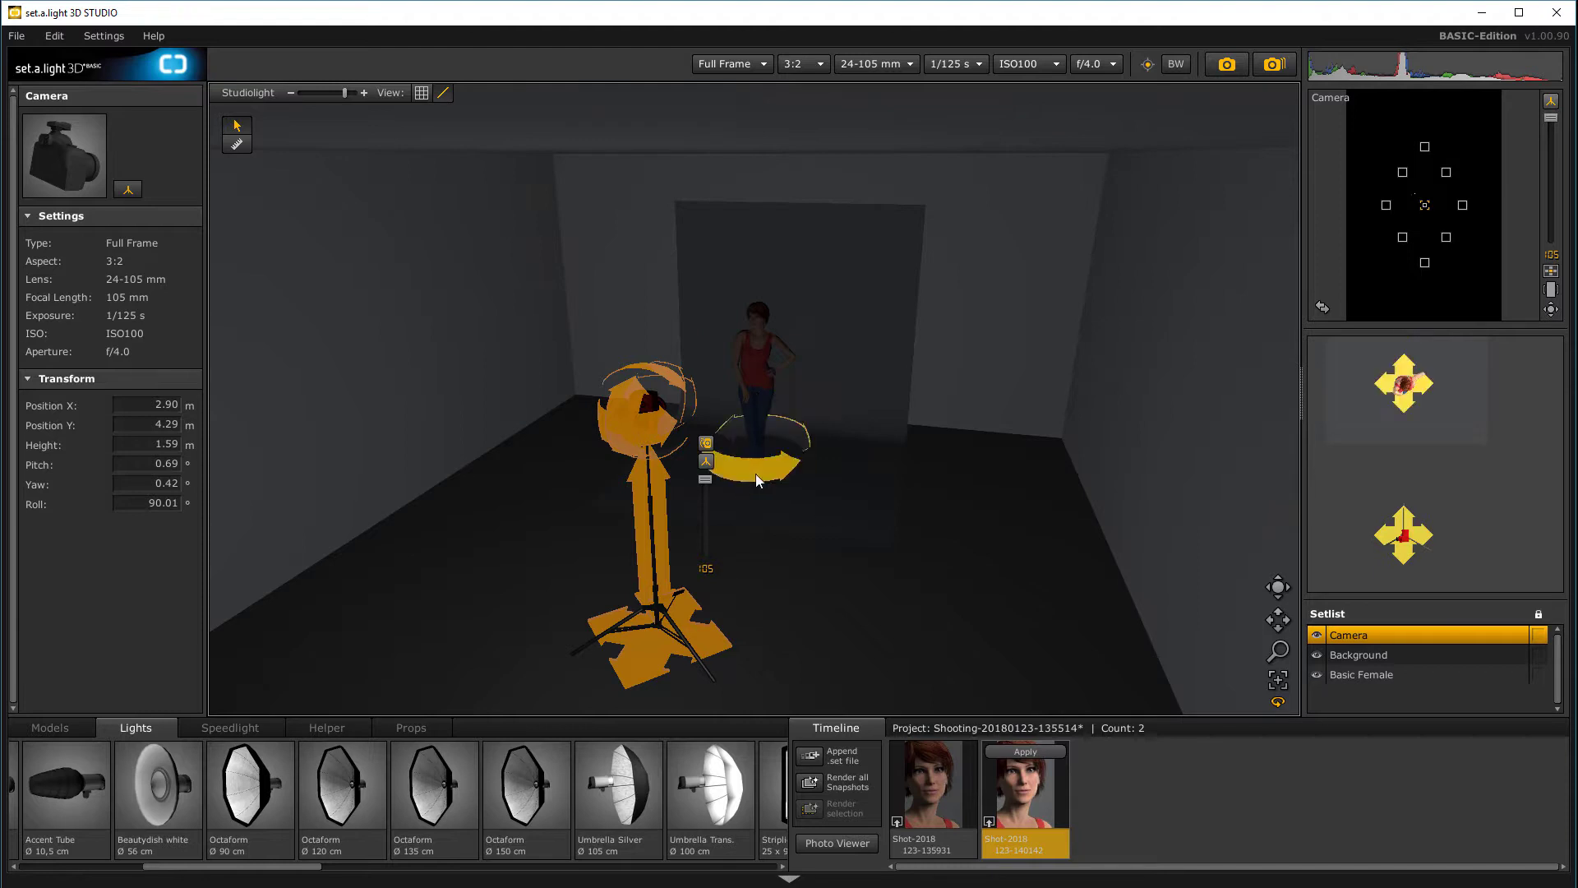
pyautogui.moveTo(911, 452); pyautogui.dragTo(854, 458, button='right')
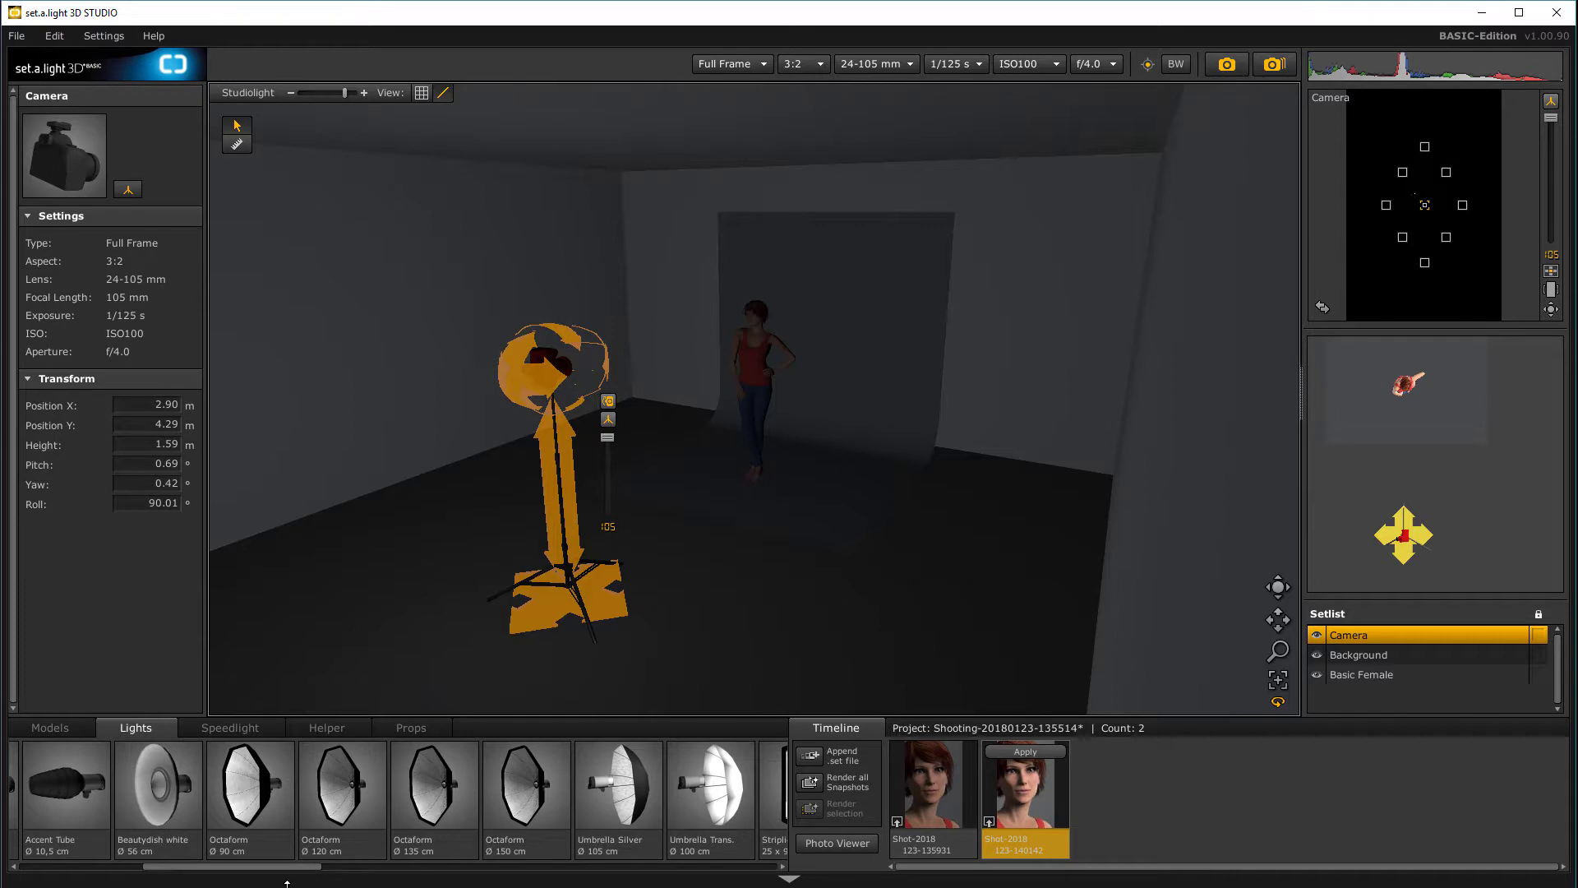
pyautogui.moveTo(286, 868); pyautogui.dragTo(434, 868)
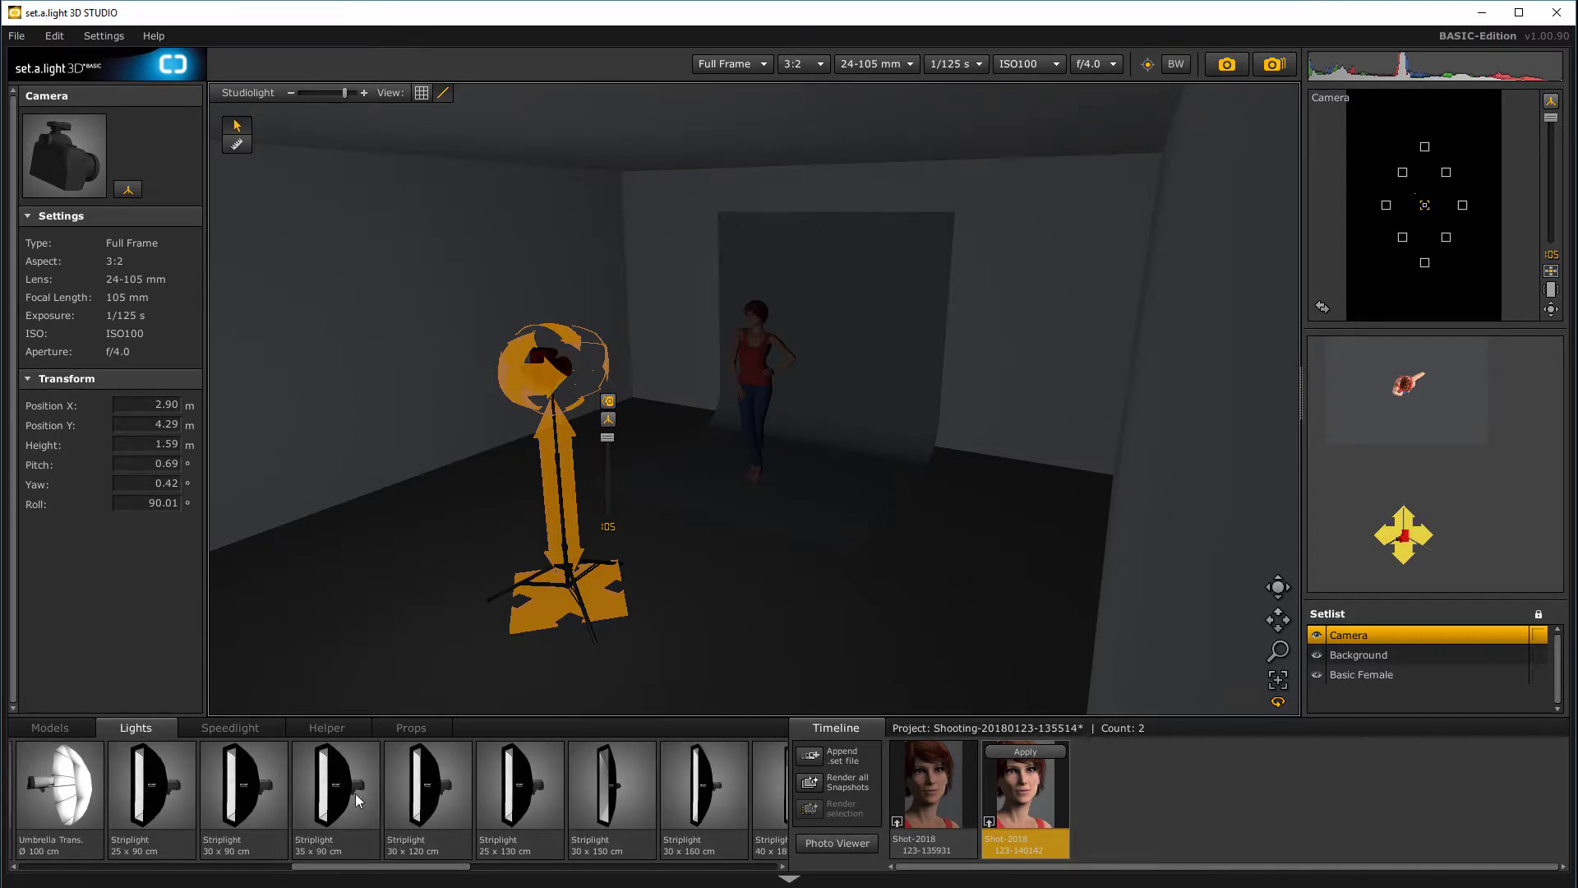
pyautogui.moveTo(336, 801); pyautogui.dragTo(929, 524)
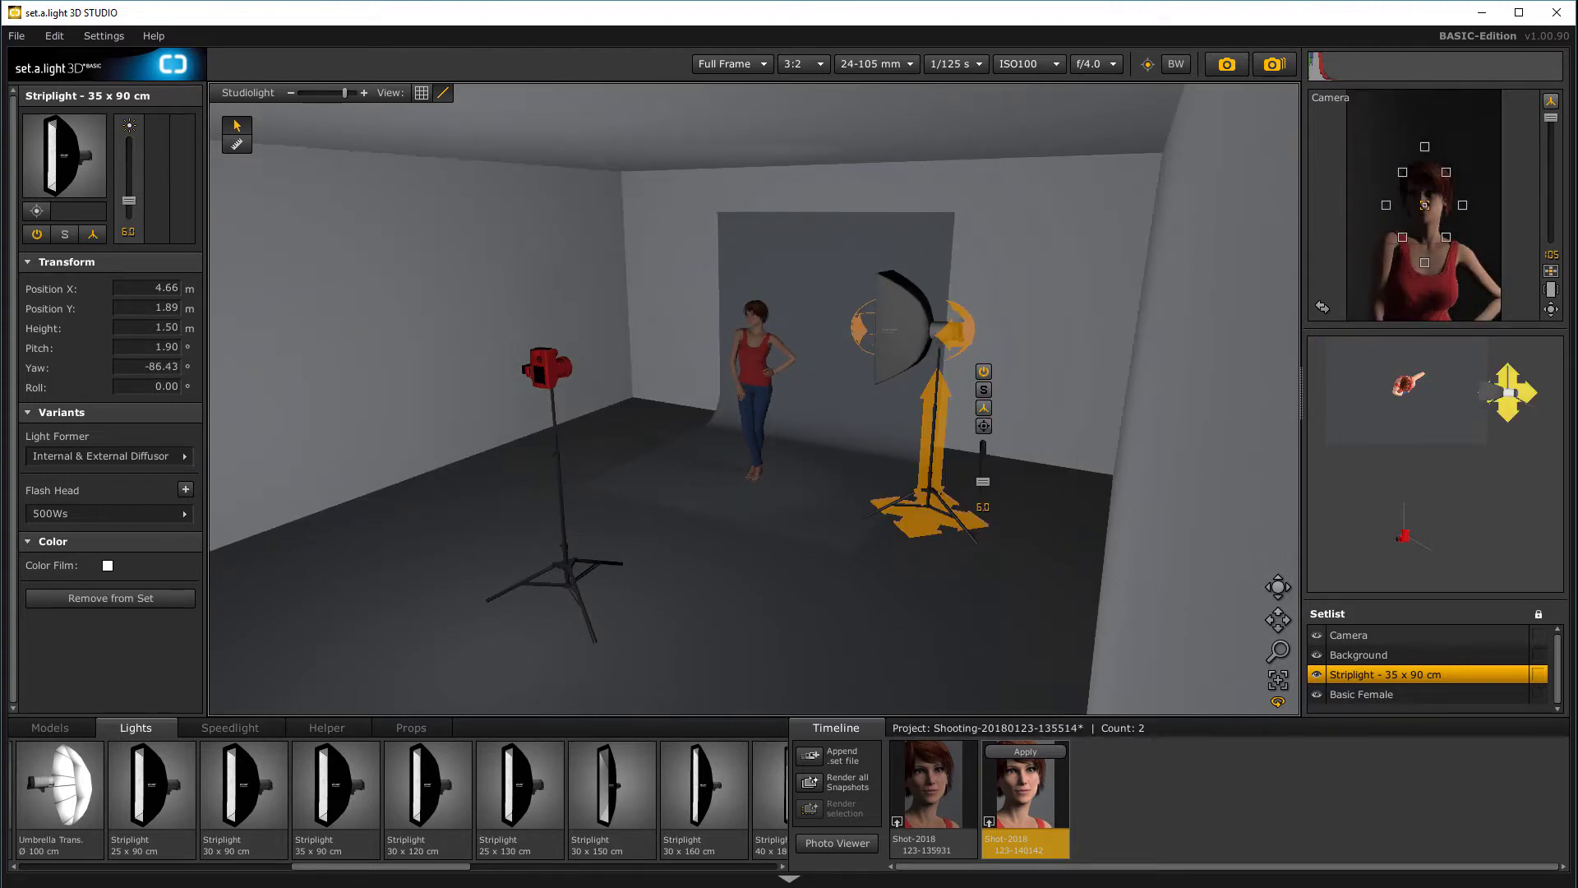
# Step: Position the striplight at about X 4.67 m, Y 1.52 m with yaw about -96°, and fit the Int & Ext Diff + Grid light former
pyautogui.moveTo(1518, 415); pyautogui.dragTo(1517, 375)
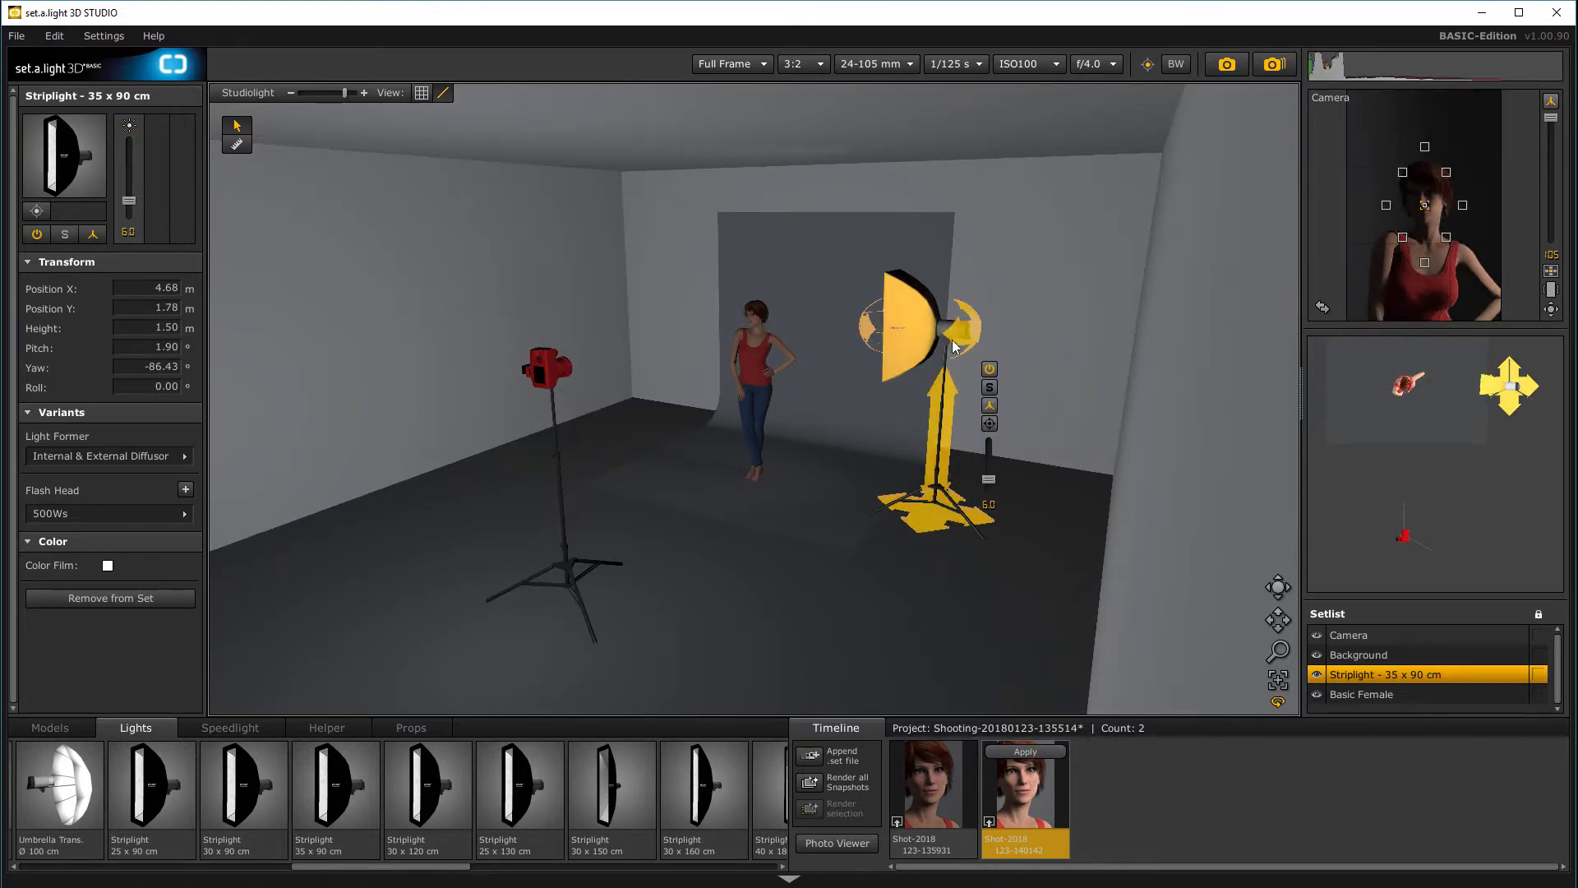
pyautogui.moveTo(966, 339)
pyautogui.mouseDown()
pyautogui.moveTo(1010, 339)
pyautogui.moveTo(992, 335)
pyautogui.mouseUp()
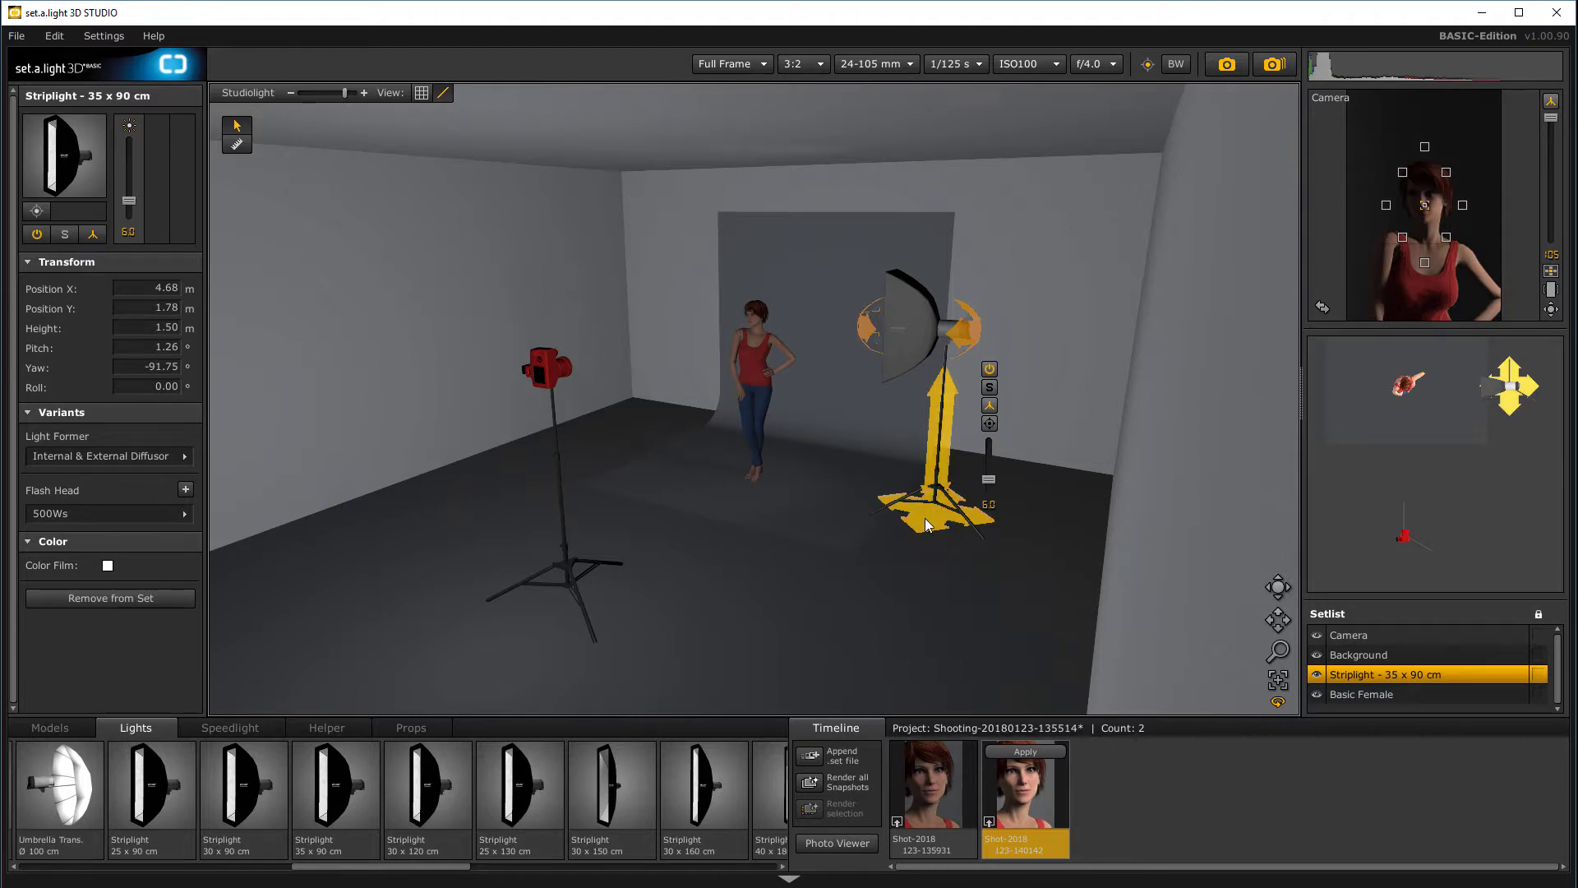
pyautogui.moveTo(925, 525); pyautogui.dragTo(933, 514)
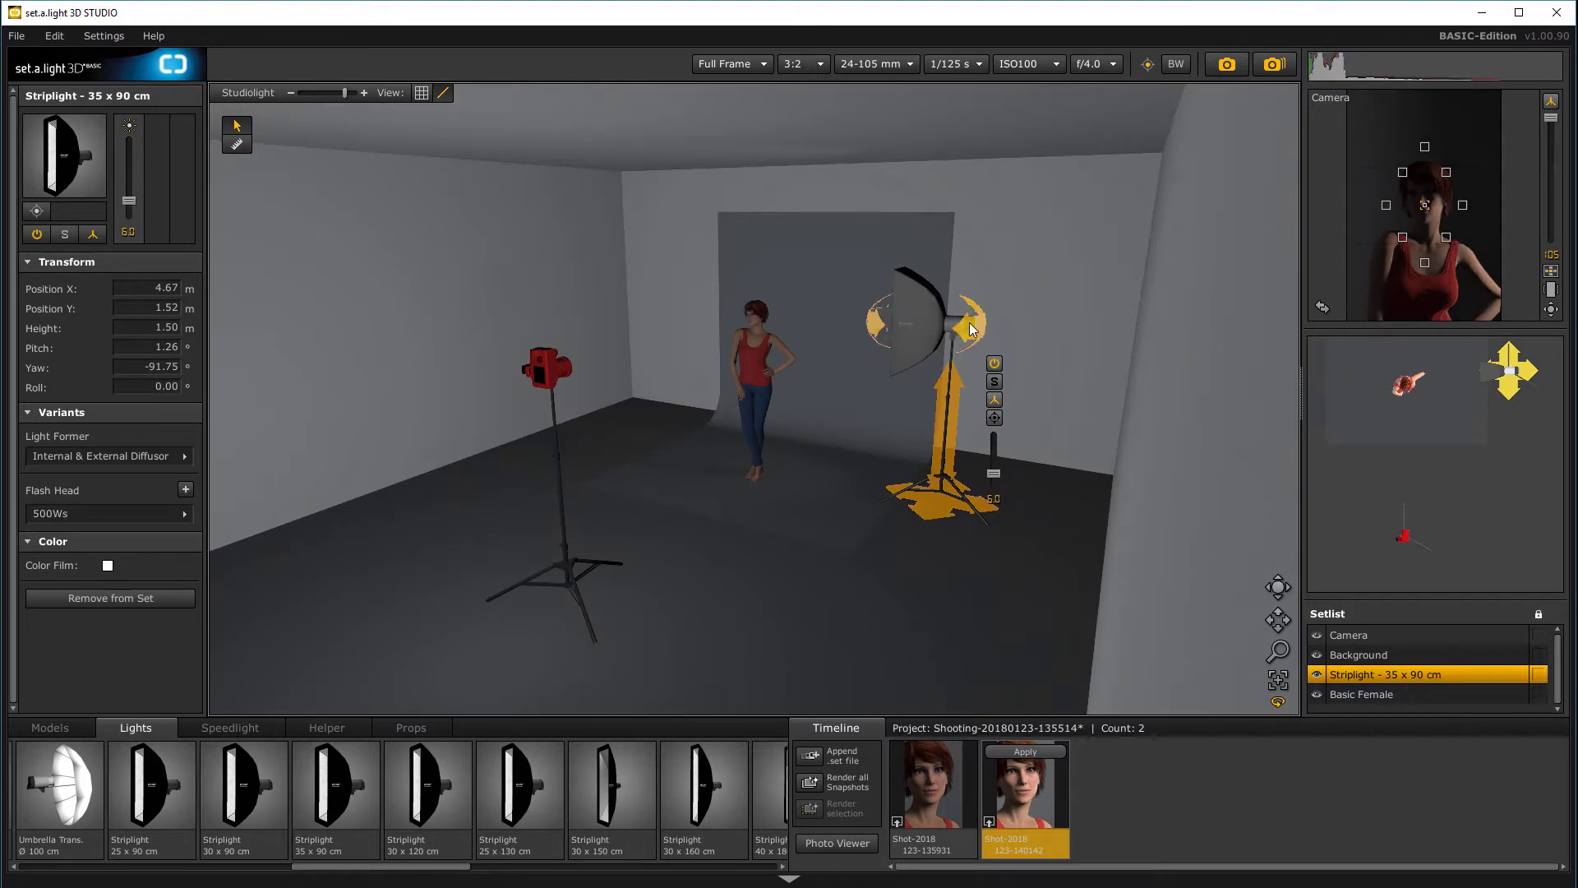
pyautogui.moveTo(972, 326); pyautogui.dragTo(1001, 324)
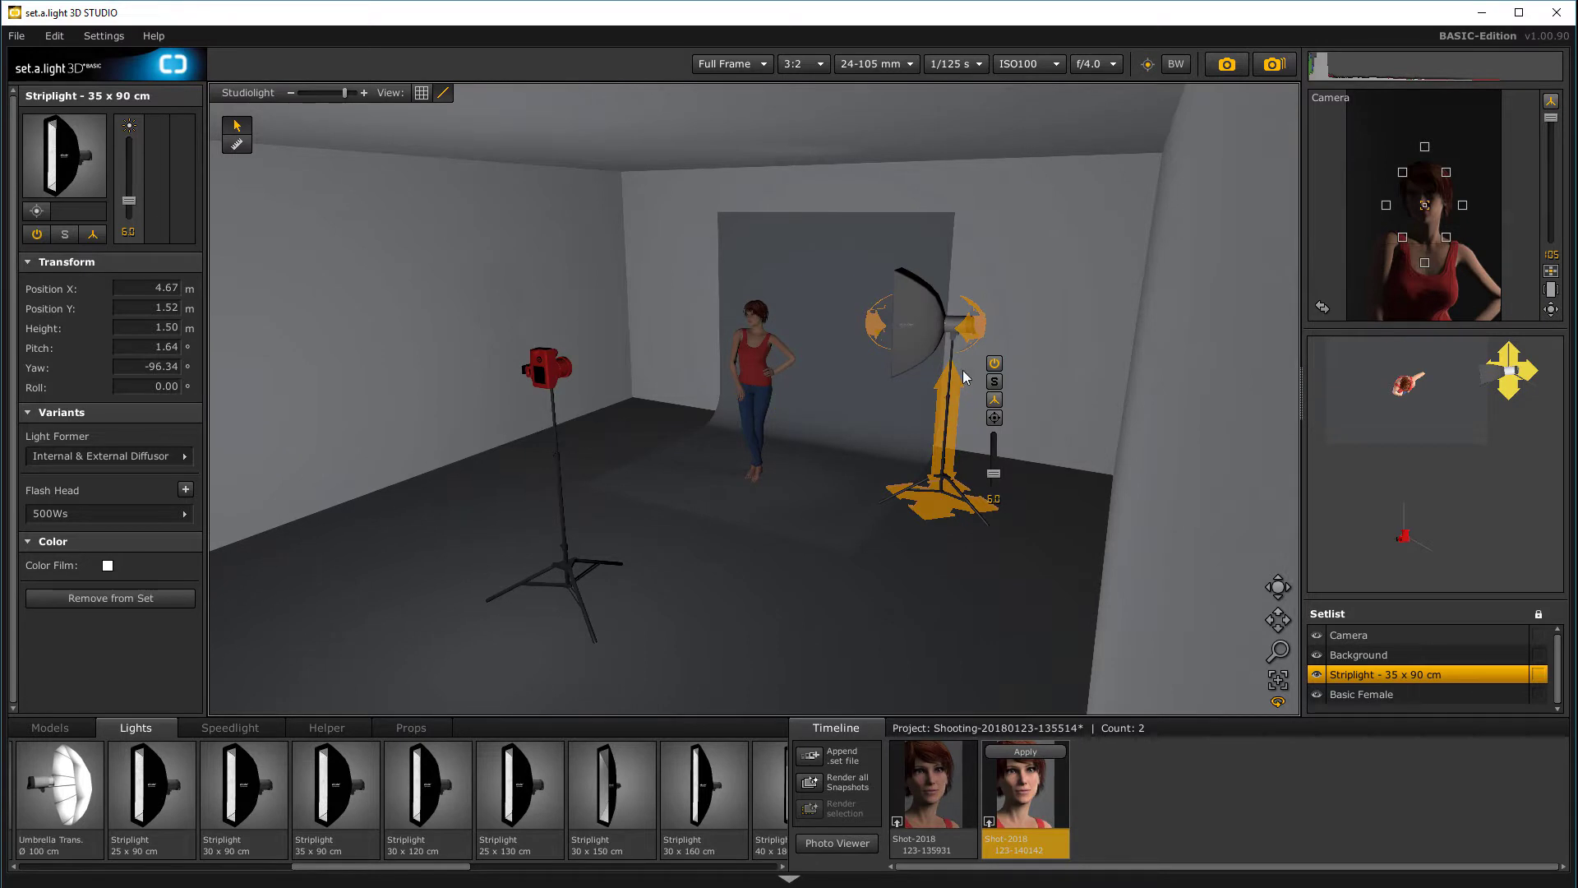
pyautogui.click(190, 457)
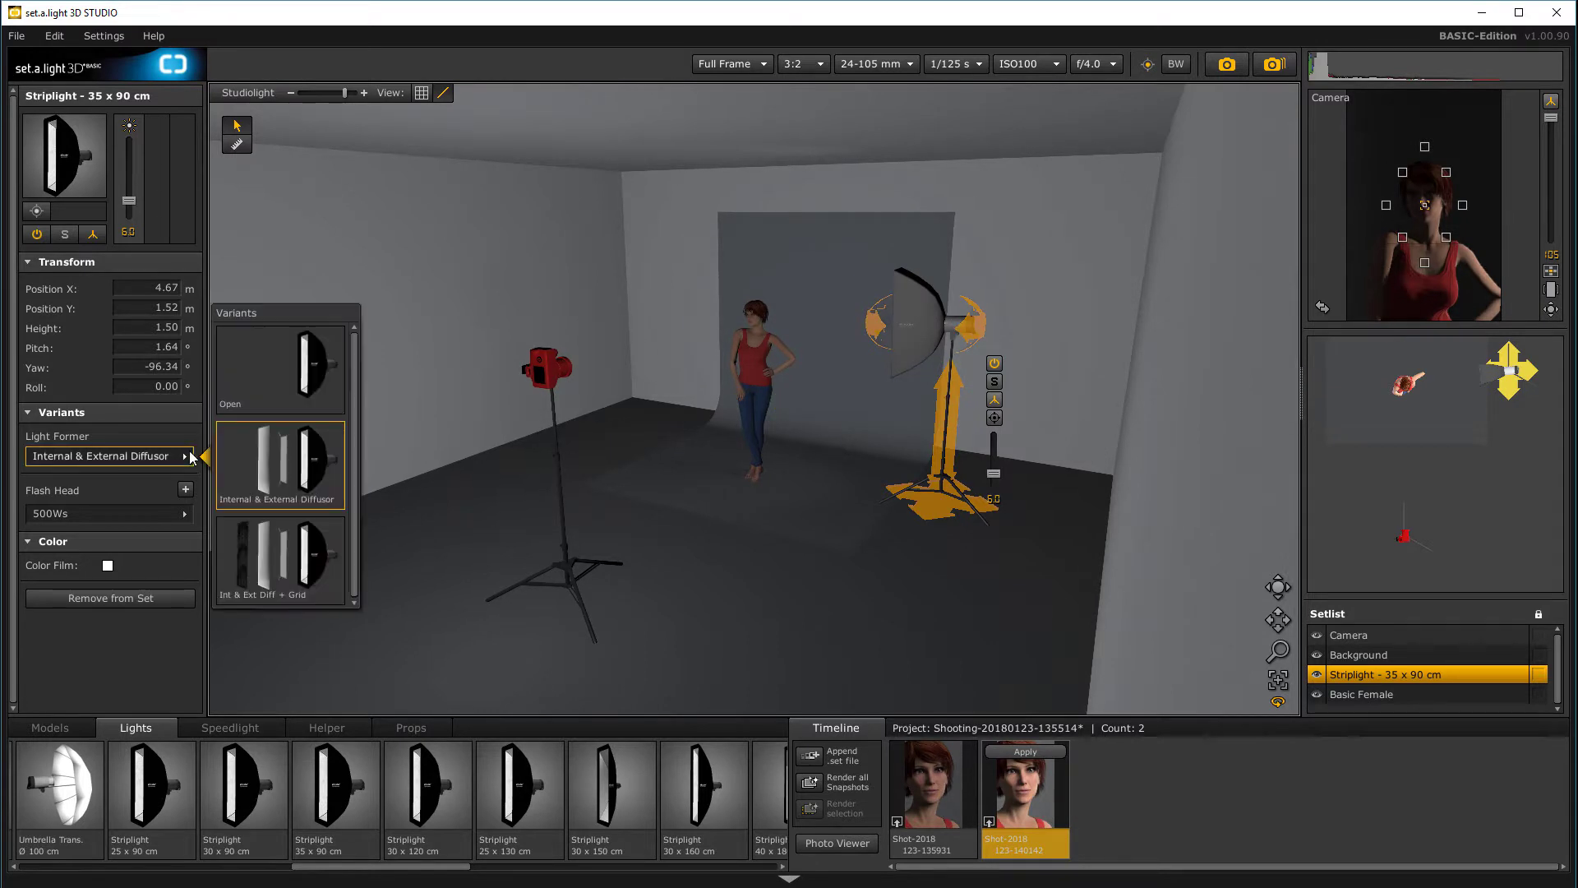
pyautogui.click(280, 573)
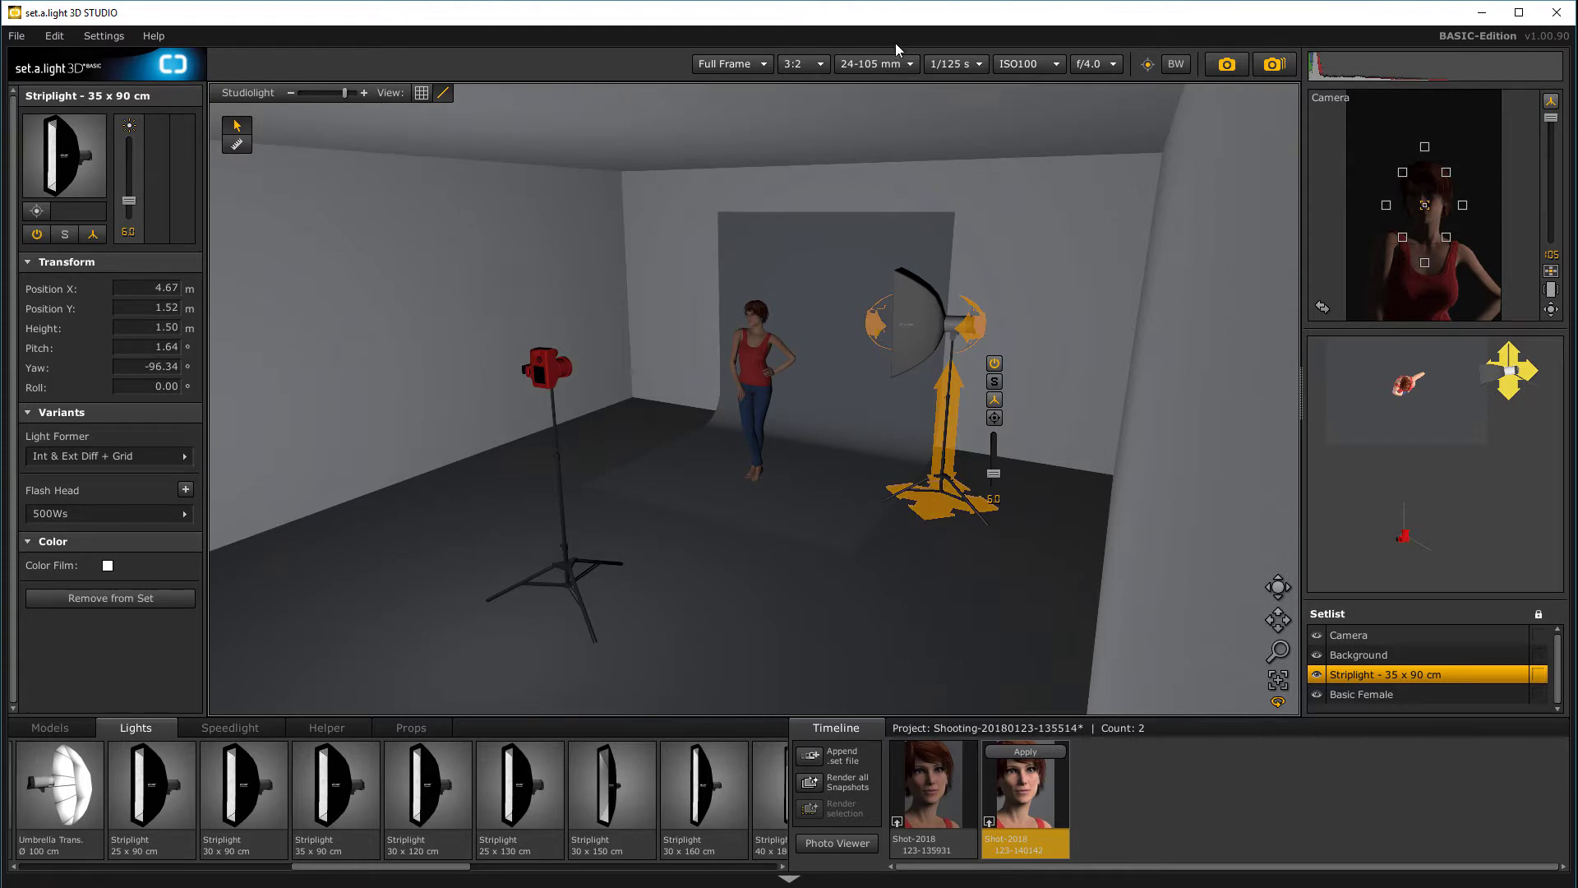
# Step: Move the striplight behind the model to about X 3.64 m, Y 1.26 m and turn it to a yaw of about -136°
pyautogui.moveTo(939, 483); pyautogui.dragTo(838, 482)
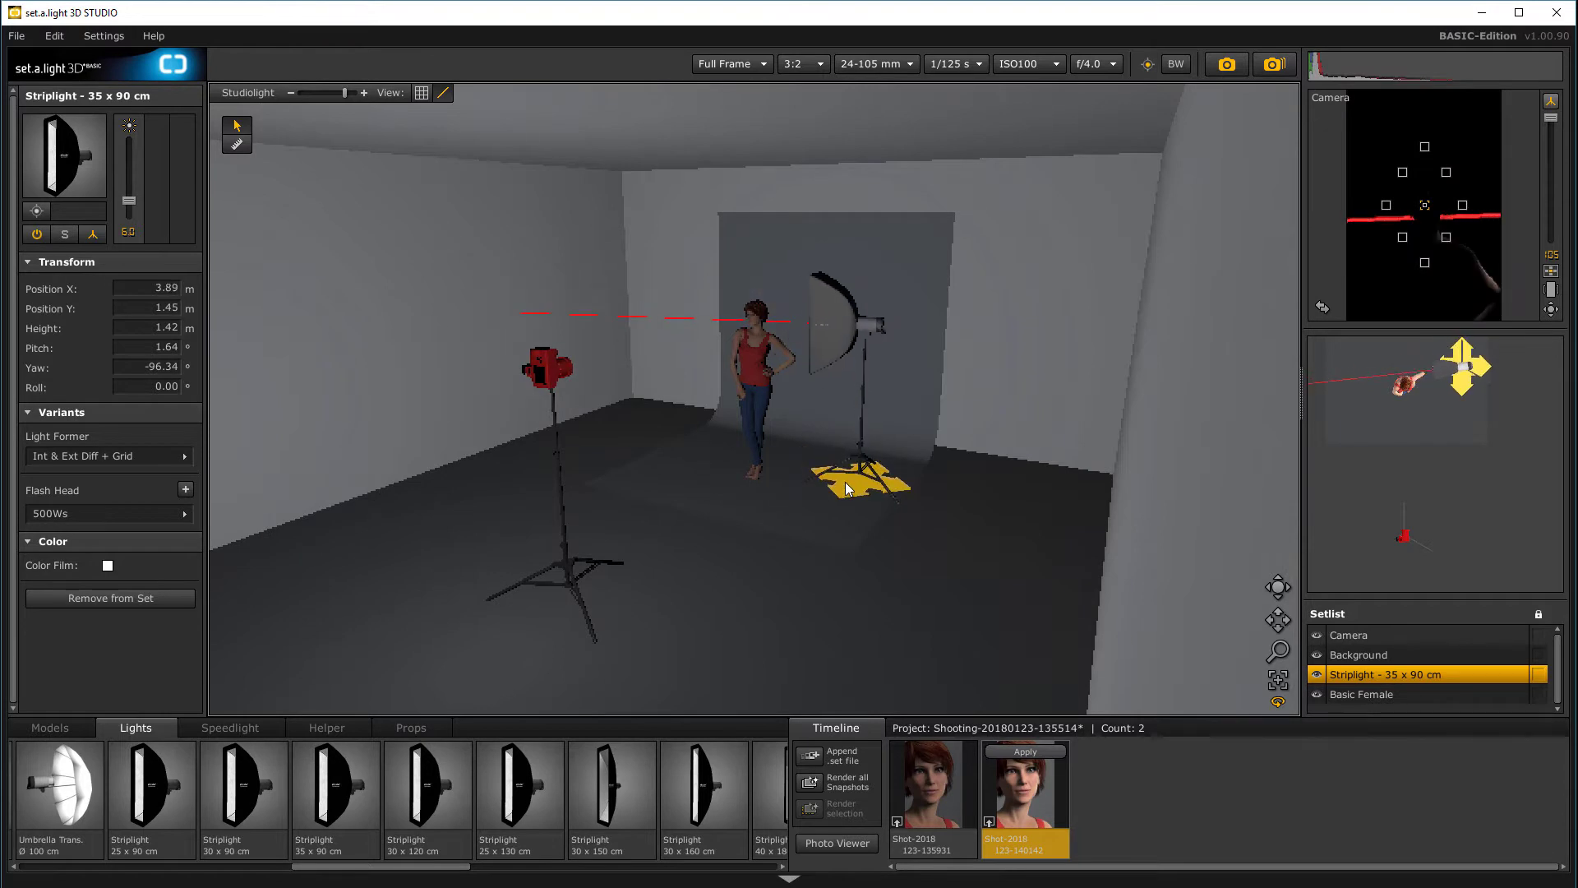
pyautogui.moveTo(881, 332); pyautogui.dragTo(1146, 318)
pyautogui.moveTo(877, 488); pyautogui.dragTo(853, 474)
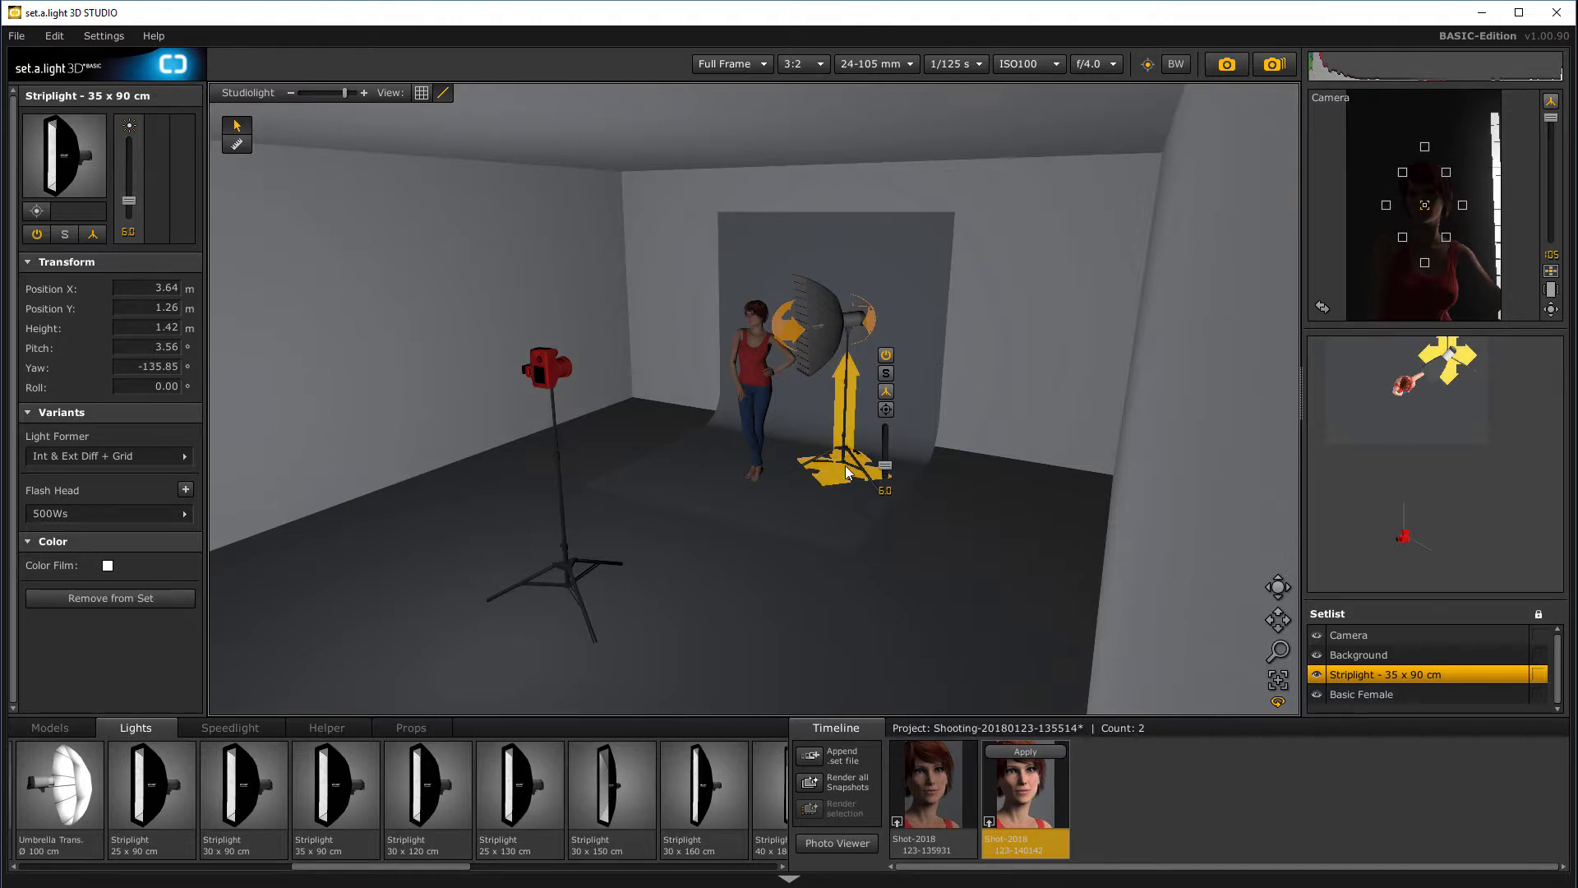
# Step: Place the striplight beside the model at about X 4.60 m, Y 1.53 m, yaw about -99°, and give it an E640 flash head
pyautogui.moveTo(845, 465); pyautogui.dragTo(919, 509)
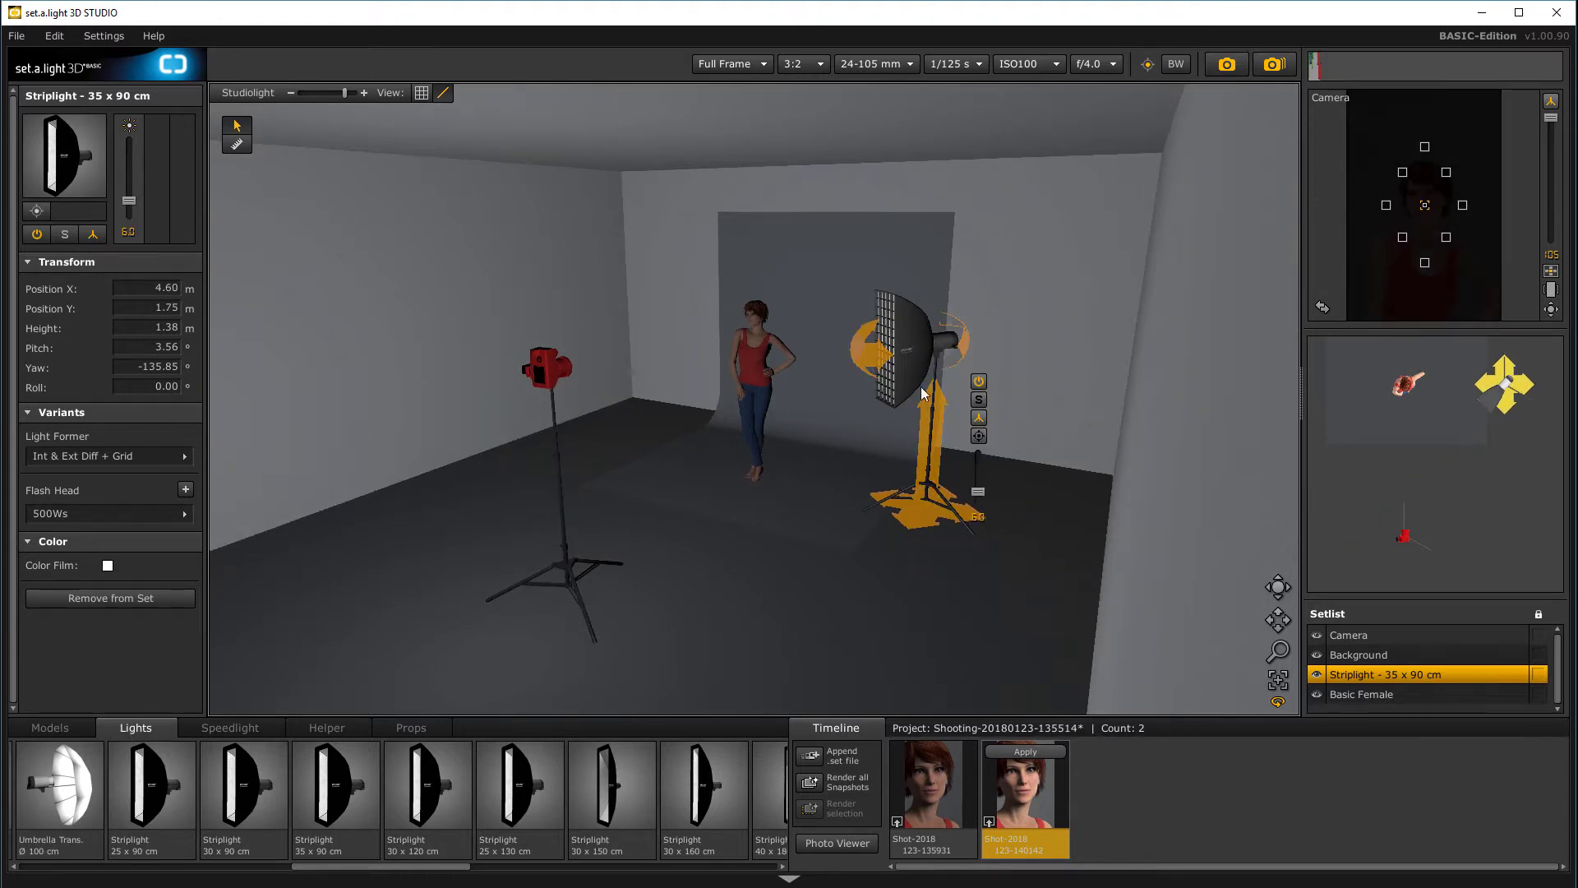
pyautogui.moveTo(967, 354); pyautogui.dragTo(245, 314)
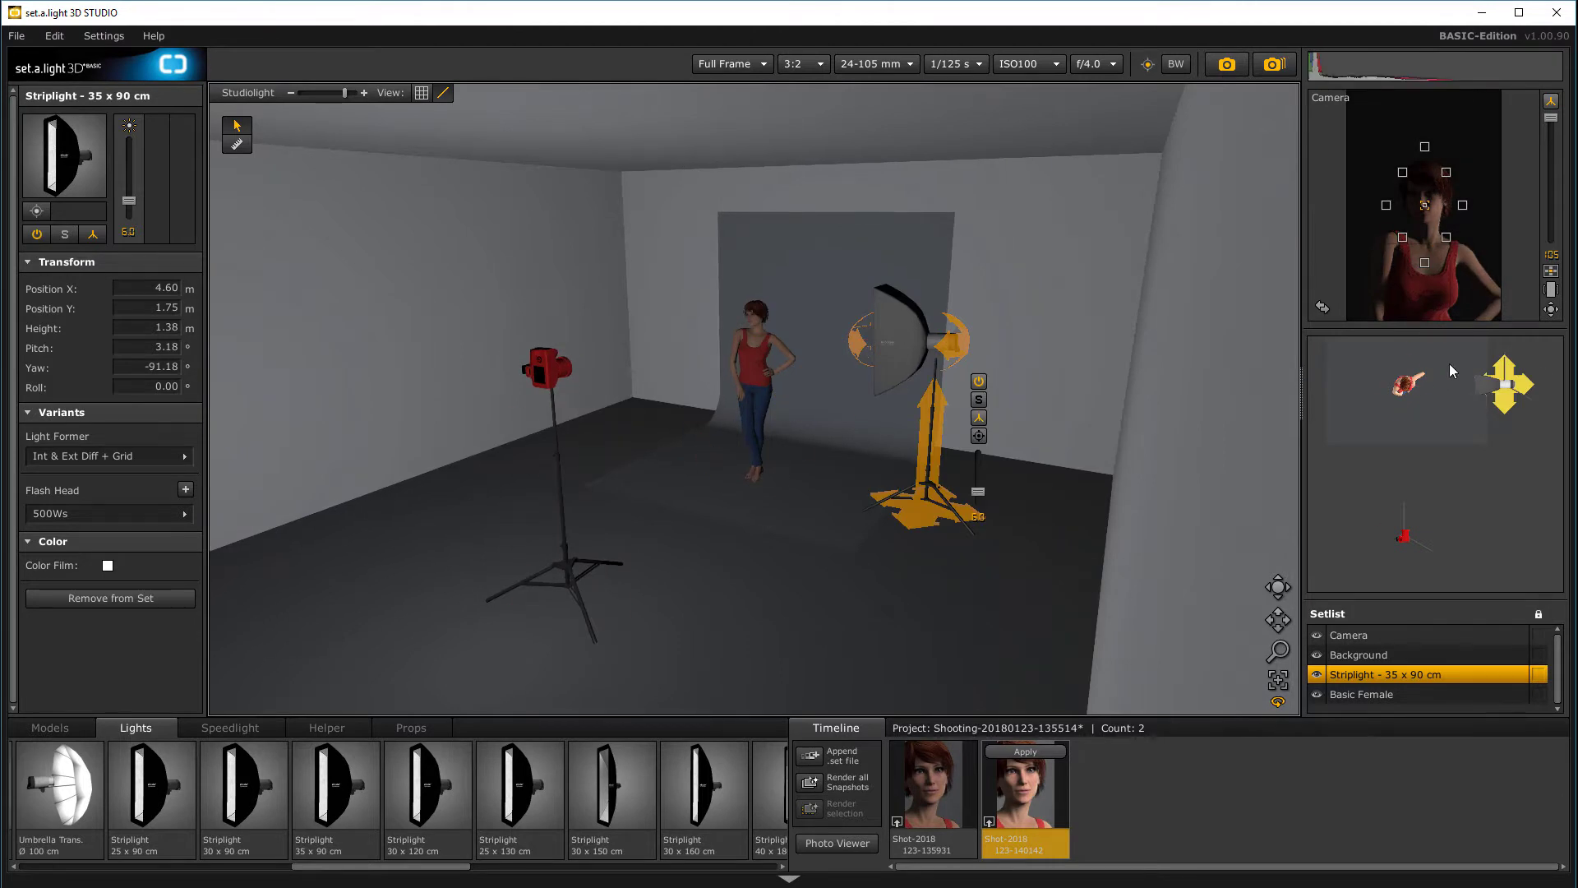
pyautogui.moveTo(1498, 414); pyautogui.dragTo(1503, 399)
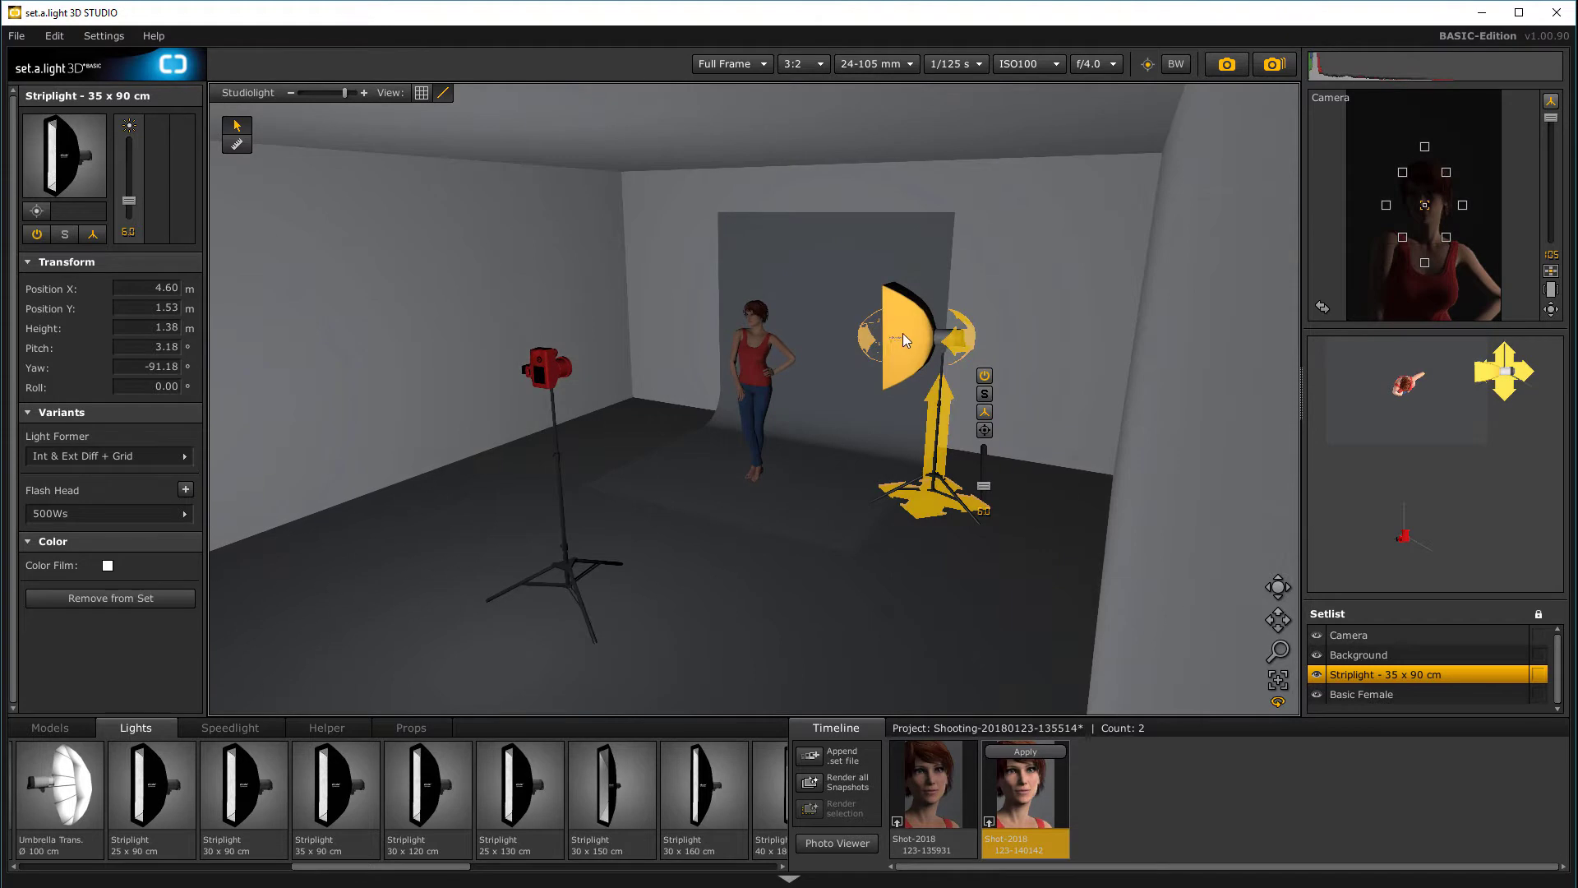
pyautogui.moveTo(872, 343); pyautogui.dragTo(1000, 365)
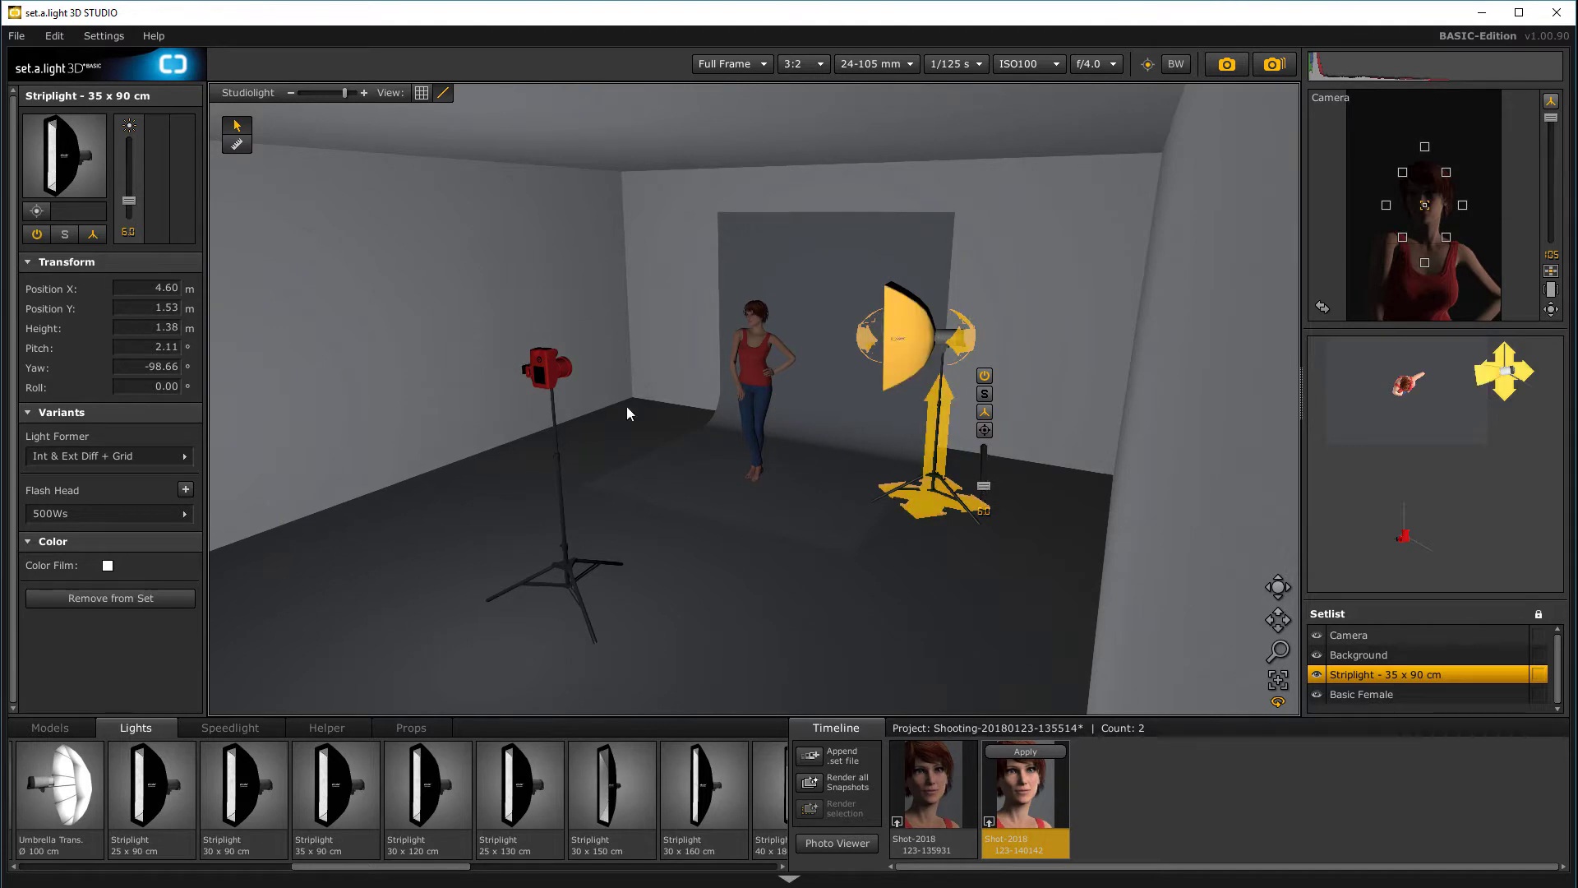
pyautogui.click(184, 514)
pyautogui.click(302, 348)
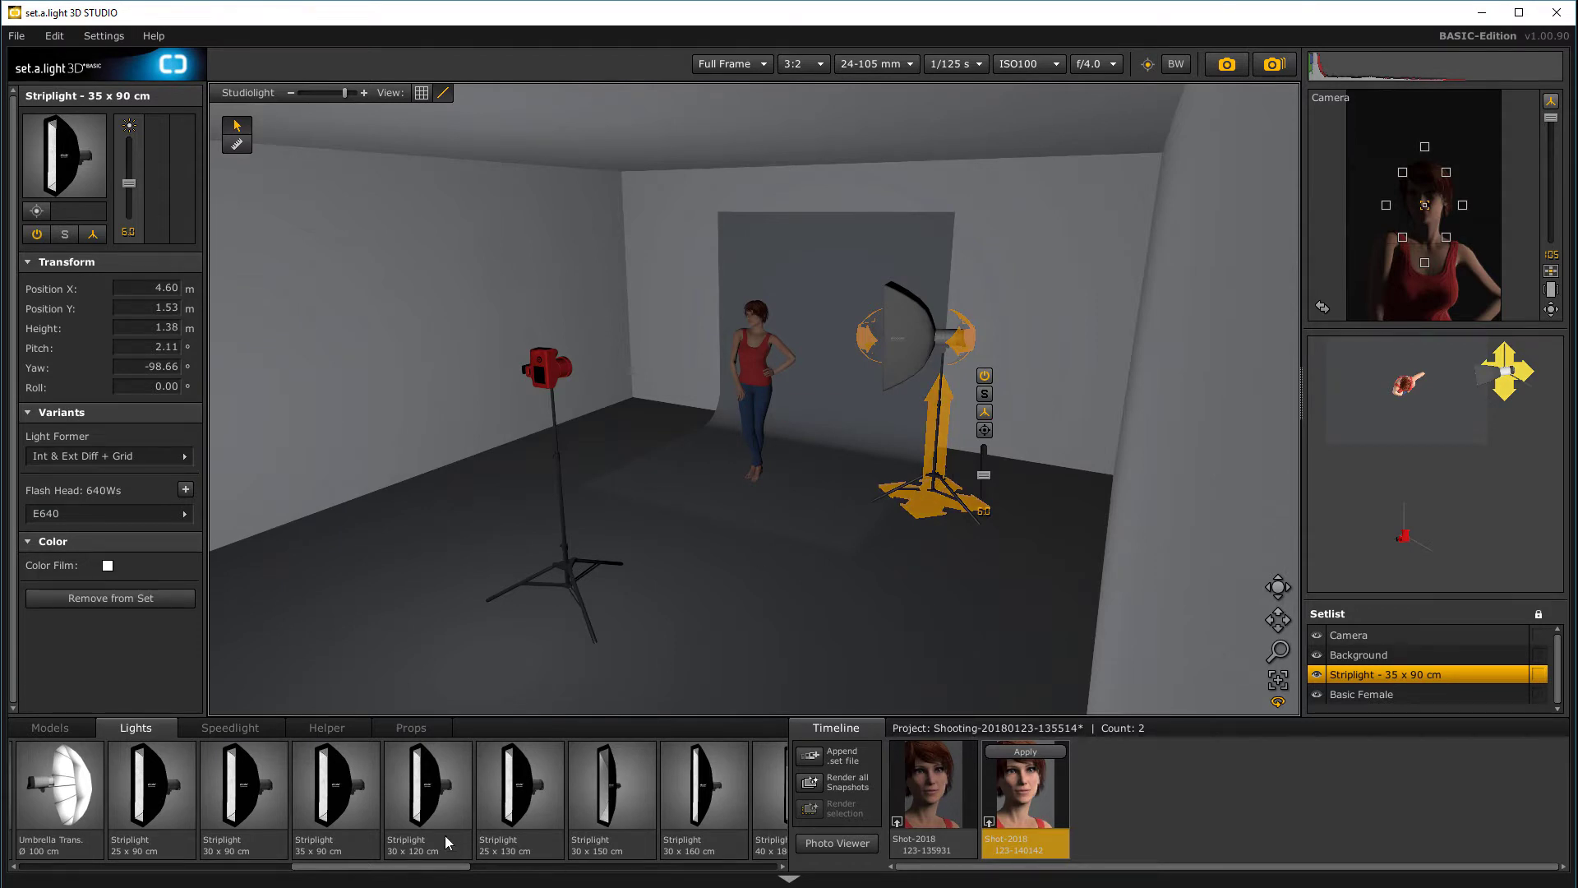
# Step: Add a second 35 x 90 cm Striplight on the model's other side at about X 1.26 m, Y 1.72 m, yaw about 94°
pyautogui.moveTo(335, 811); pyautogui.dragTo(642, 448)
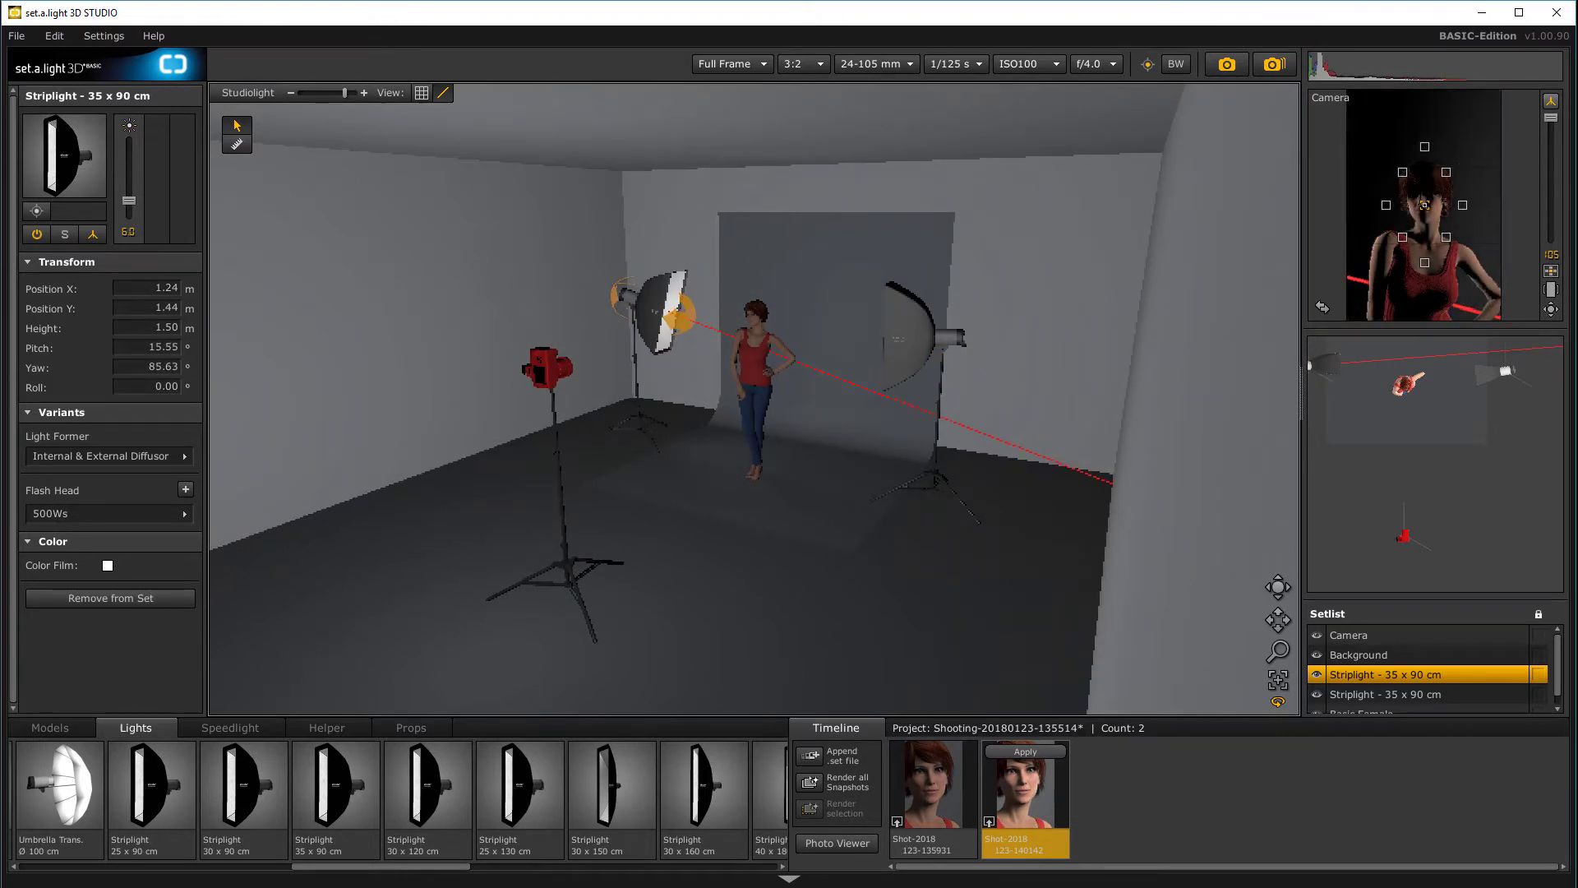
pyautogui.moveTo(79, 279); pyautogui.dragTo(2, 276)
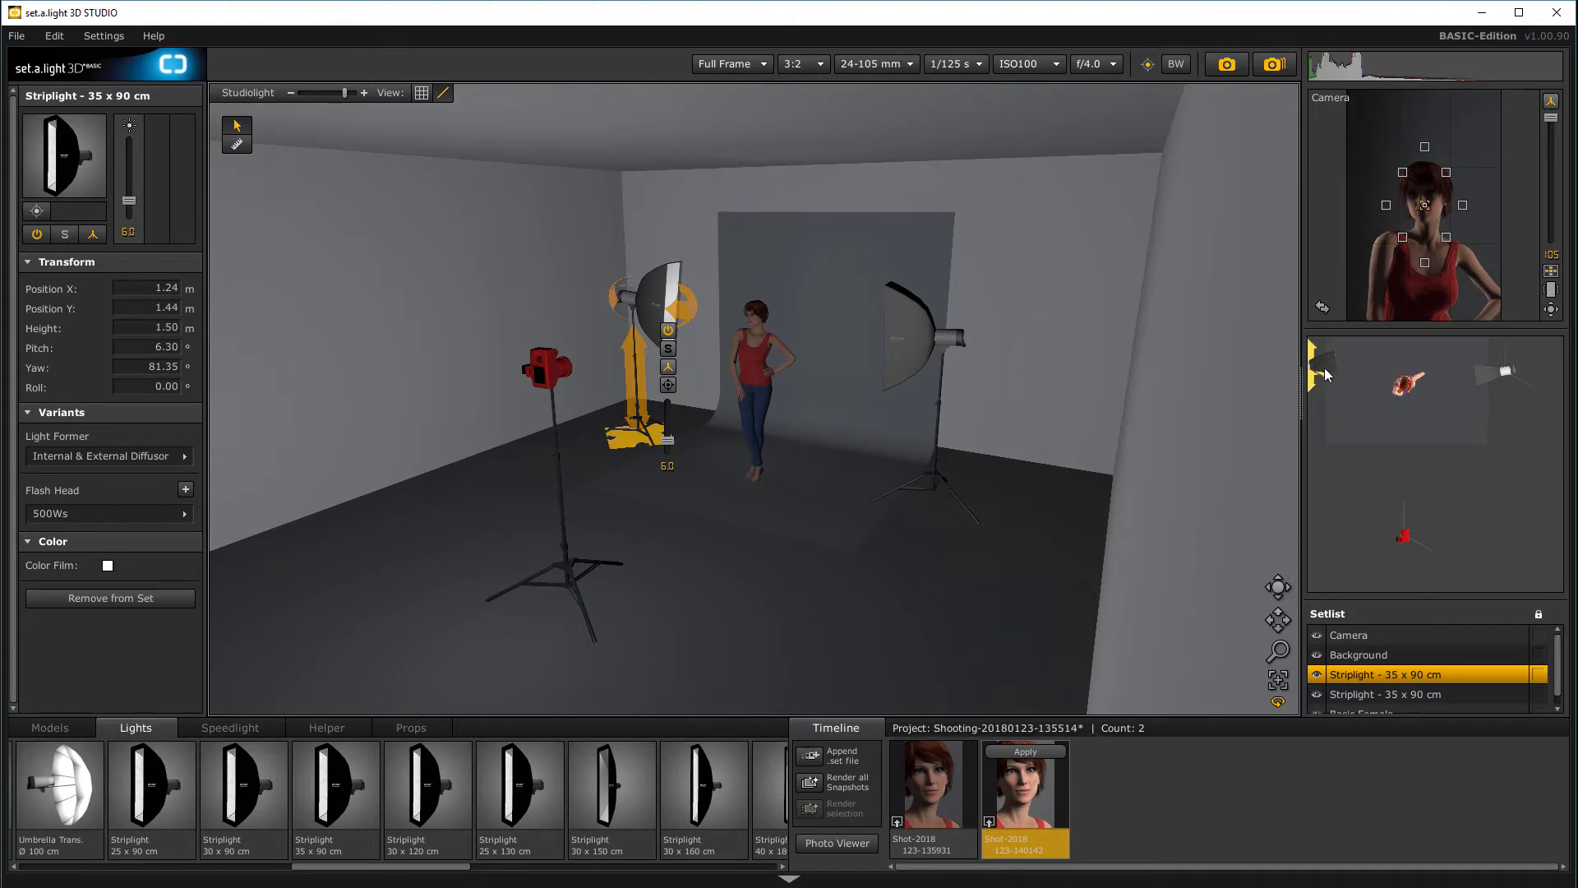
pyautogui.moveTo(1325, 380); pyautogui.dragTo(1332, 386)
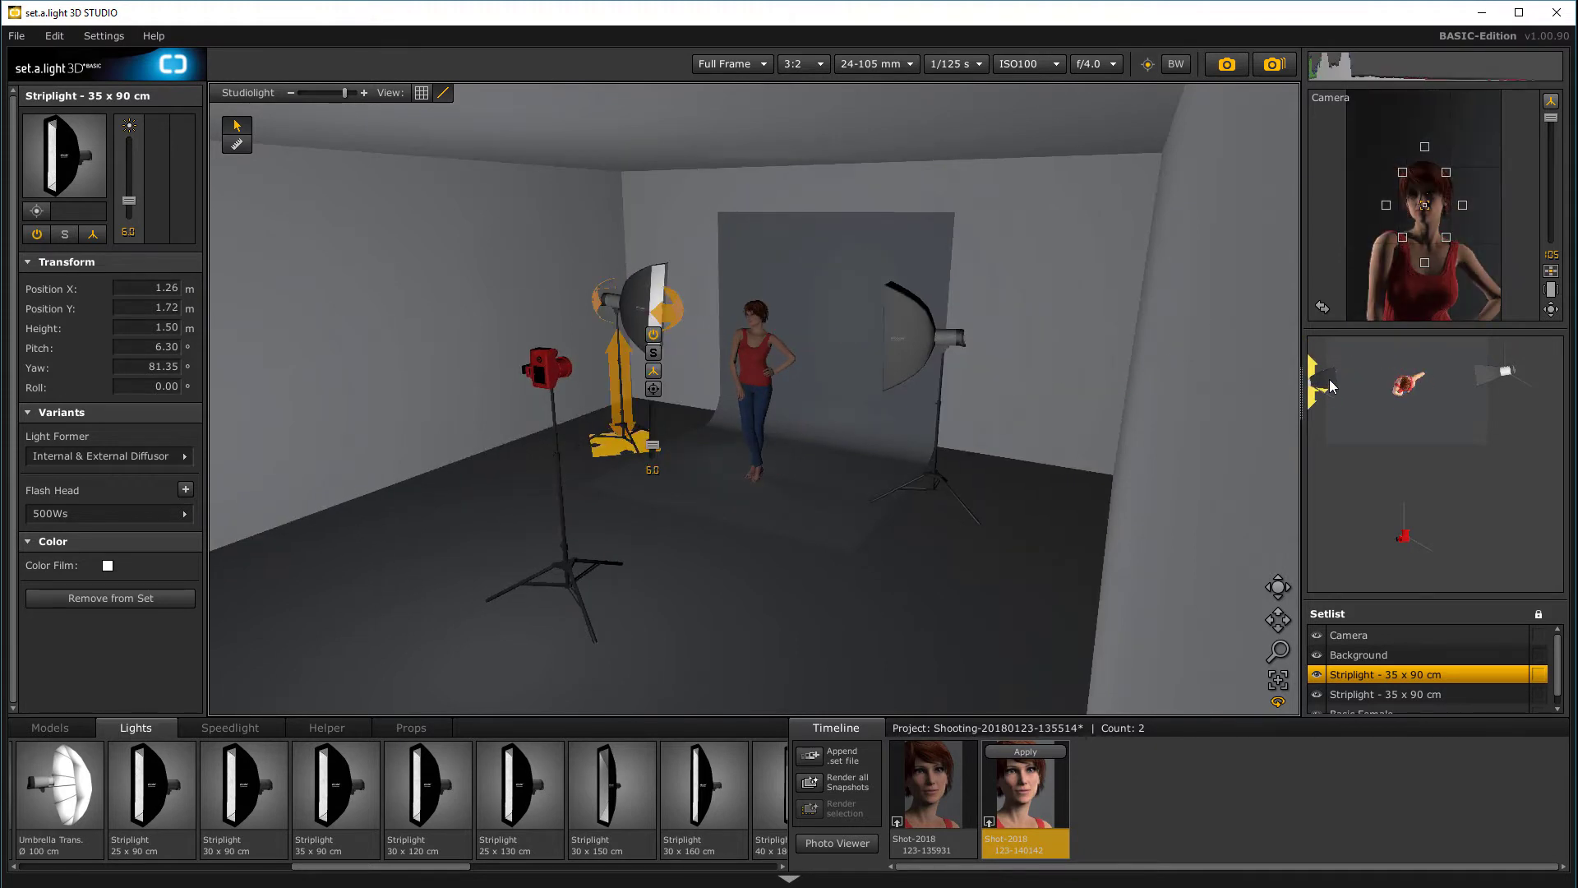
pyautogui.moveTo(641, 314); pyautogui.dragTo(455, 333)
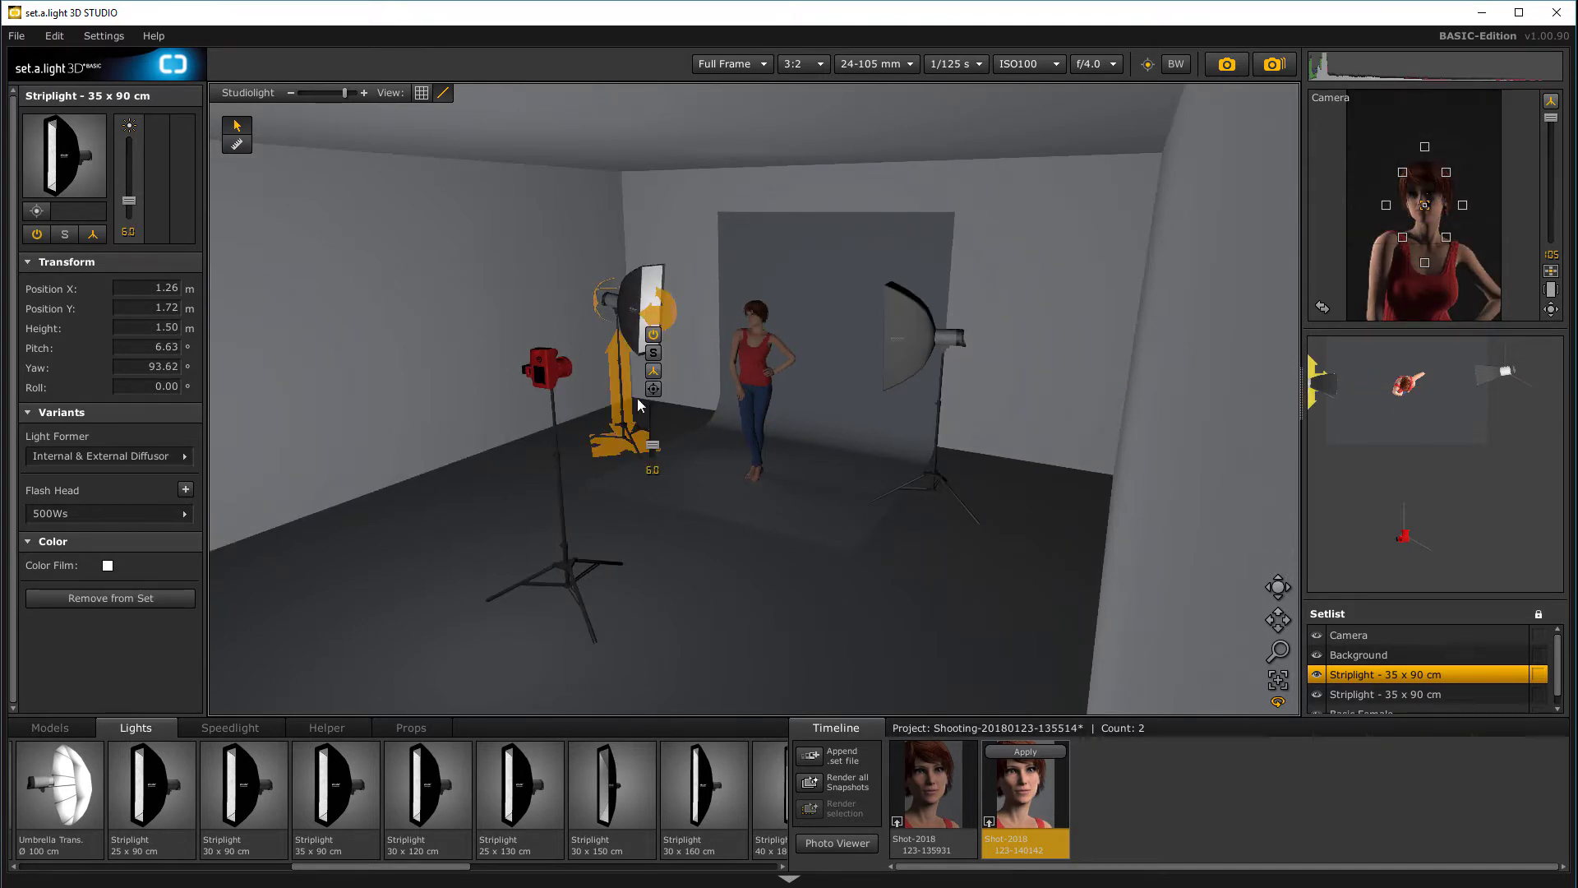
# Step: Give the second striplight an E640 flash head and the Int & Ext Diff + Grid light former
pyautogui.click(160, 513)
pyautogui.click(284, 370)
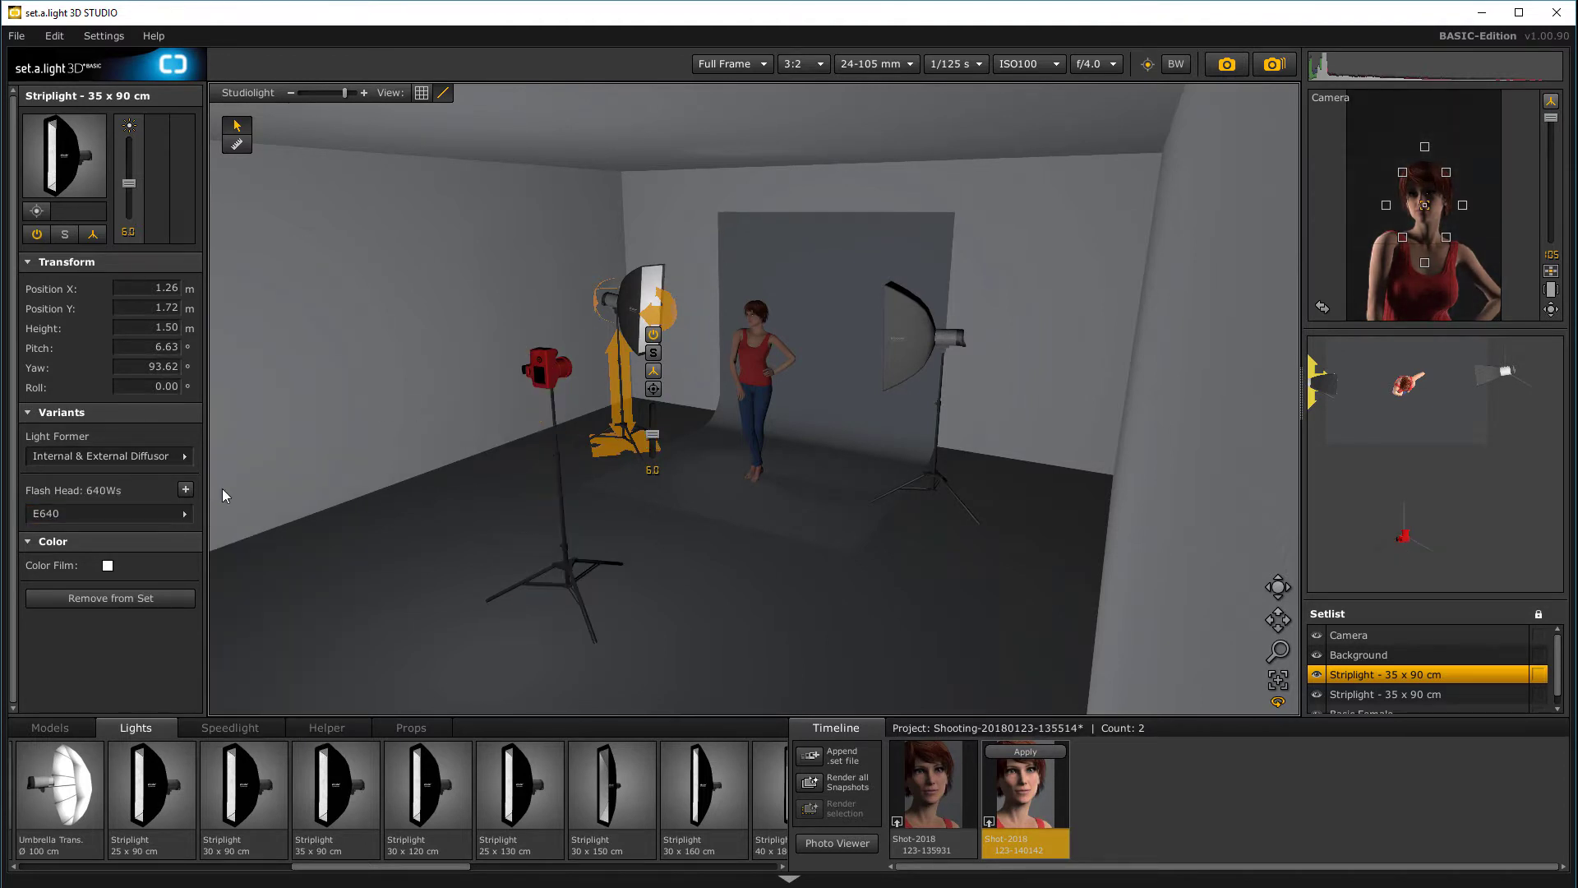
pyautogui.click(182, 456)
pyautogui.click(272, 567)
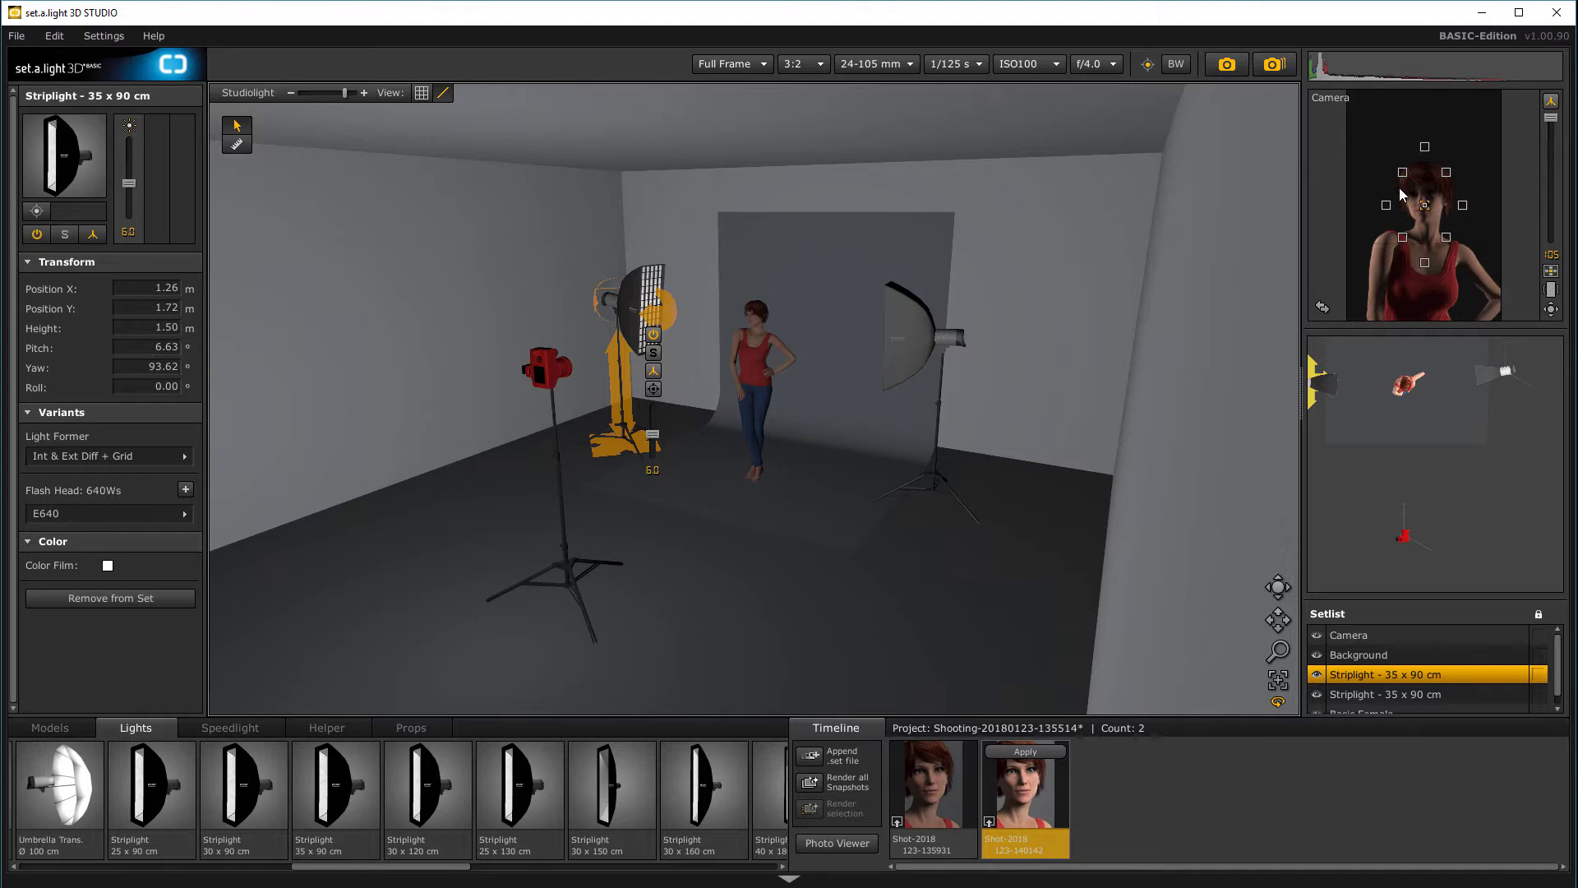
# Step: Frame the model full-length by setting the camera to about 43 mm focal length, 1.66 m height and 14° pitch
pyautogui.click(551, 370)
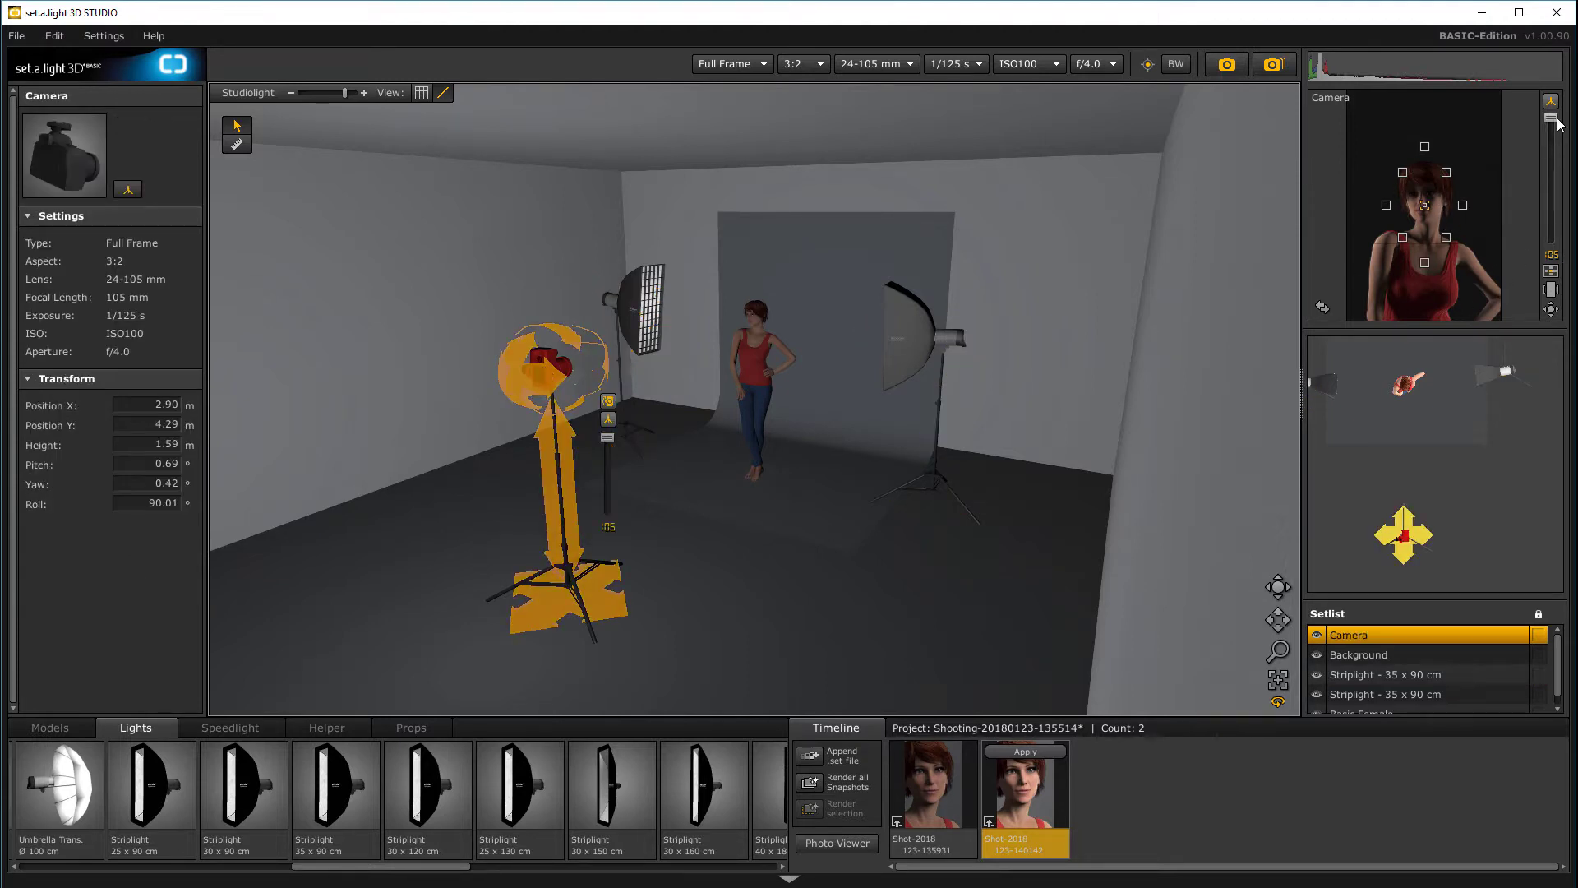
pyautogui.moveTo(1556, 129); pyautogui.dragTo(1576, 230)
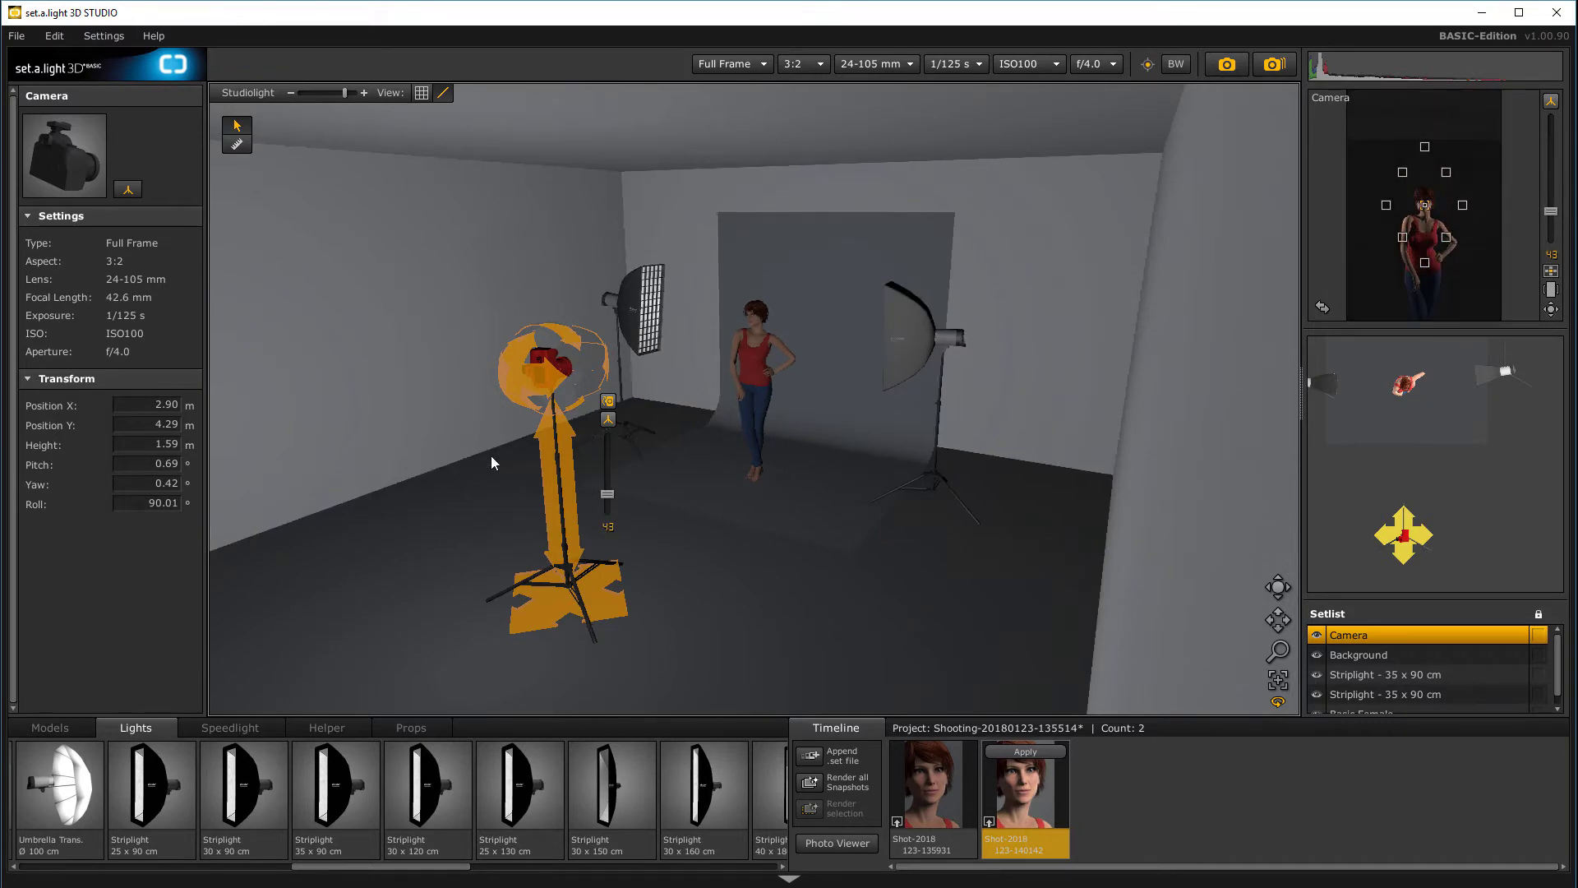
pyautogui.moveTo(552, 462)
pyautogui.mouseDown()
pyautogui.moveTo(563, 480)
pyautogui.moveTo(557, 446)
pyautogui.mouseUp()
pyautogui.moveTo(523, 358); pyautogui.dragTo(518, 132)
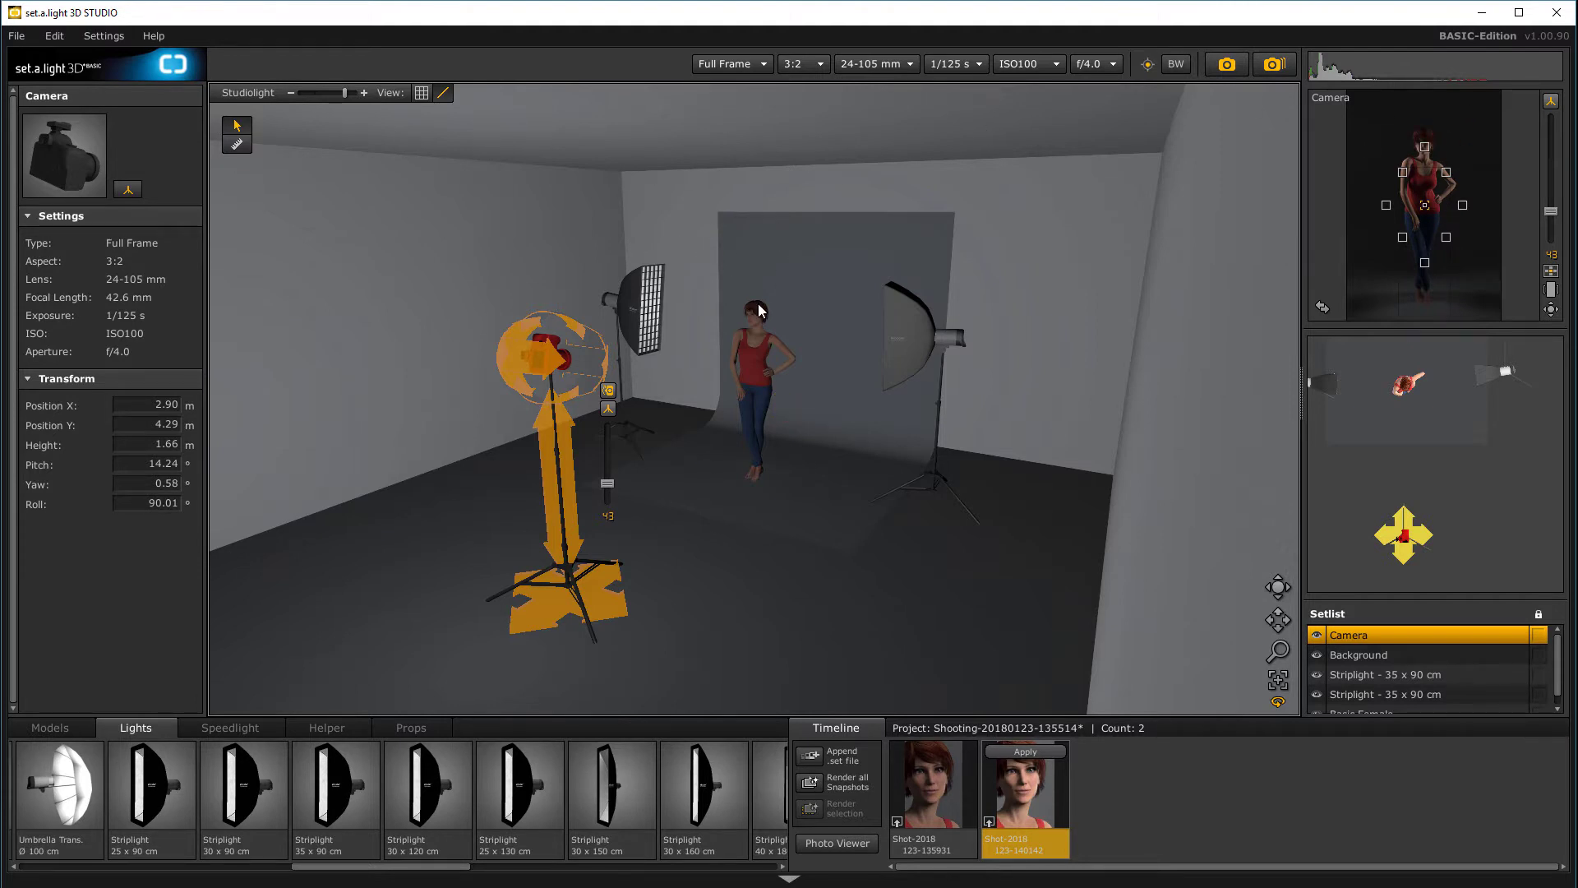
# Step: Add a 135 cm Octaform in front of the camera, raised to about 2.33 m and pitched about 30° down toward the model
pyautogui.click(527, 866)
pyautogui.moveTo(527, 868); pyautogui.dragTo(301, 865)
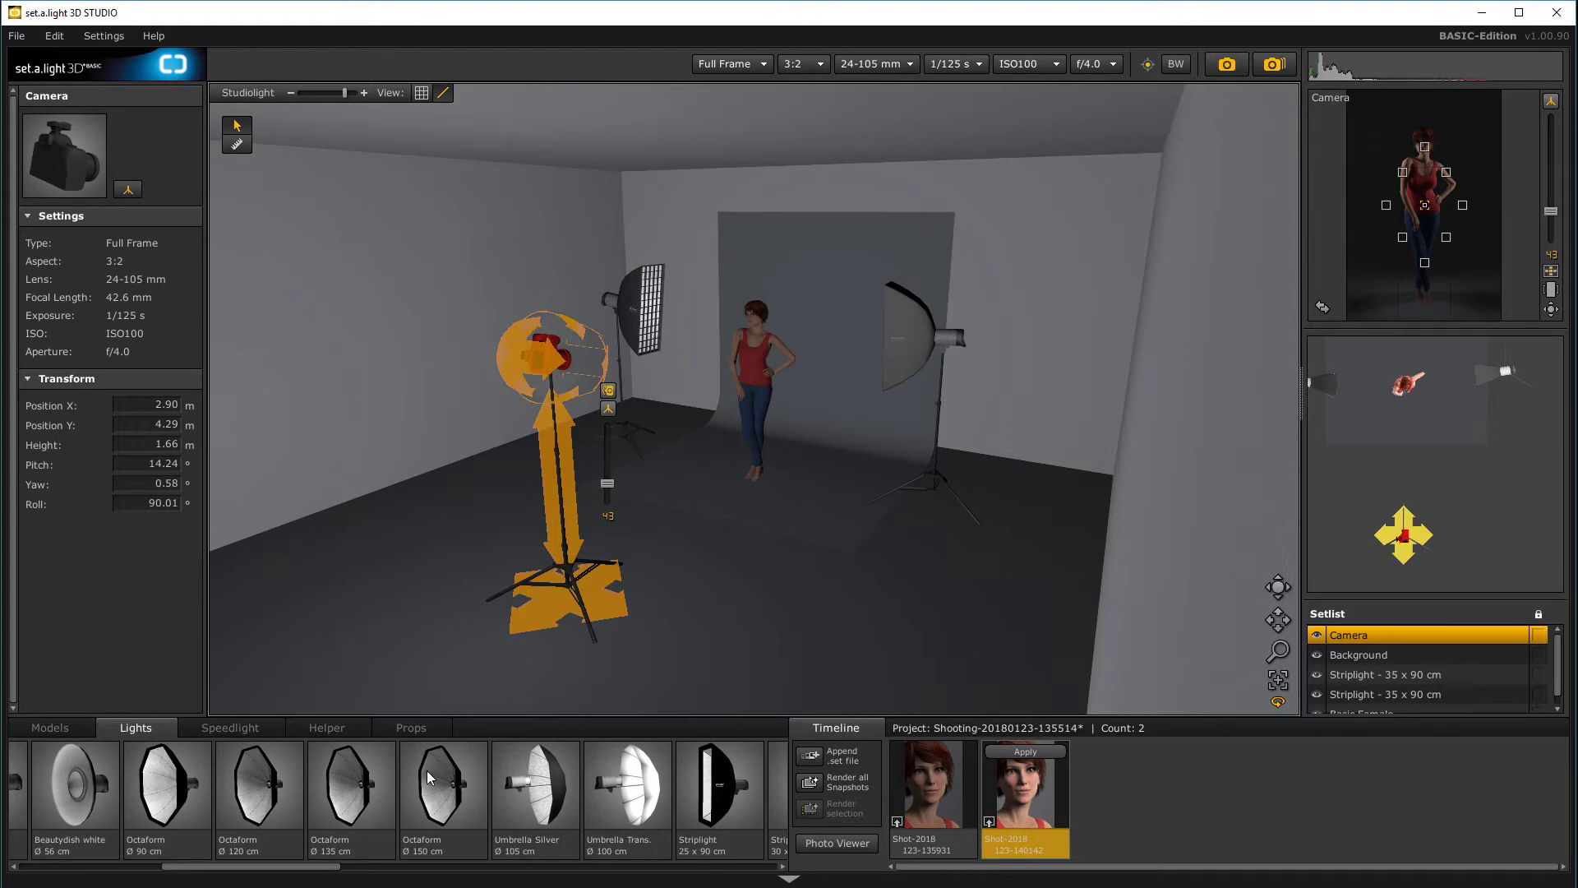
pyautogui.moveTo(348, 799); pyautogui.dragTo(655, 540)
pyautogui.moveTo(649, 396); pyautogui.dragTo(649, 300)
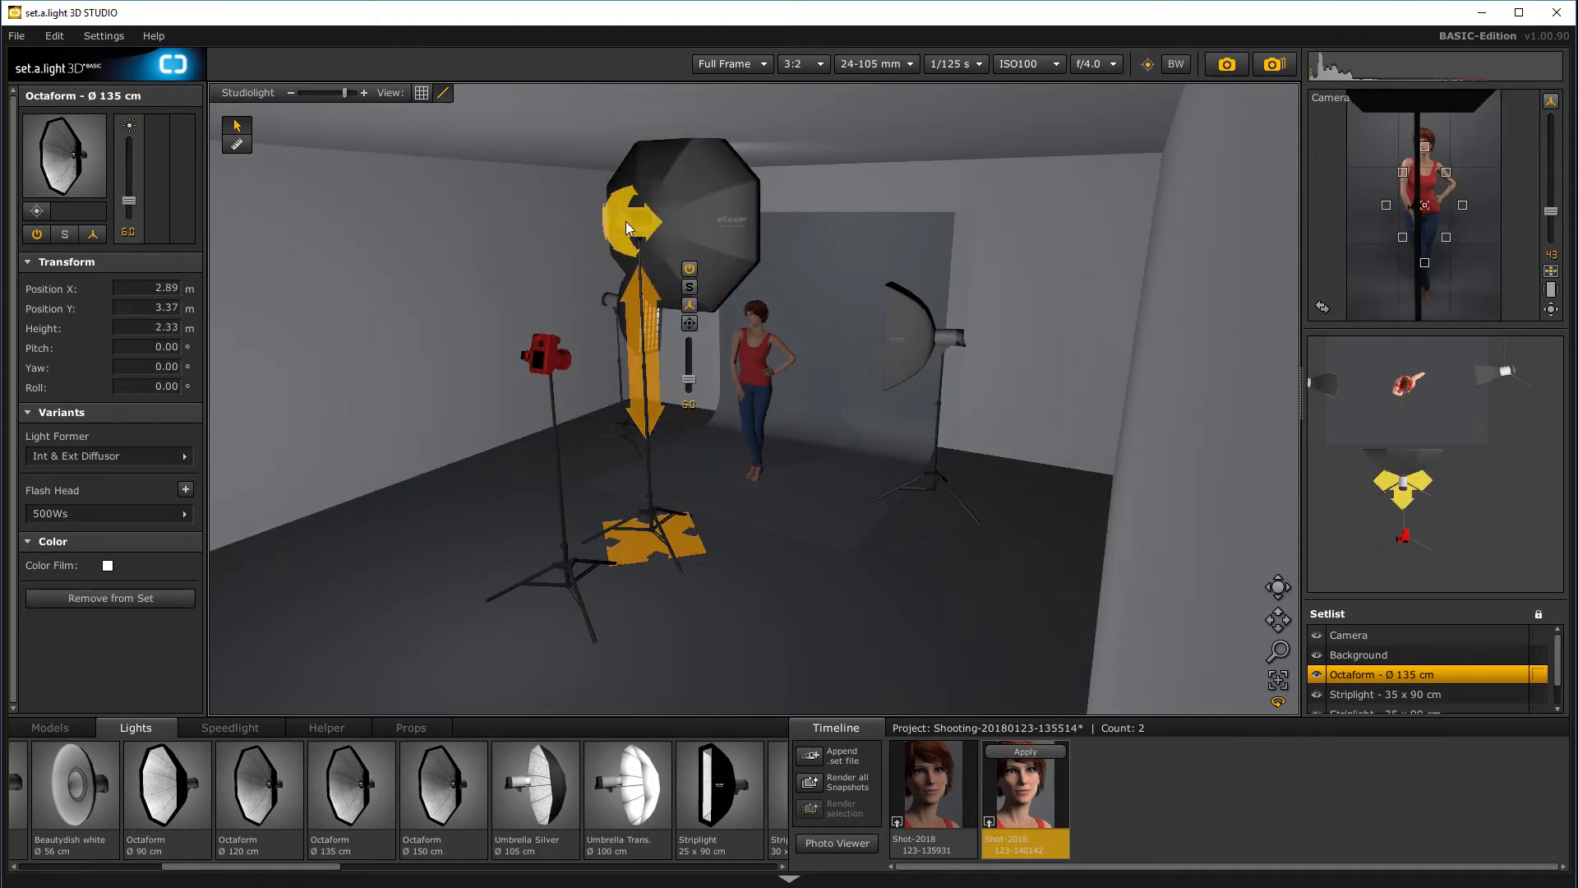
pyautogui.moveTo(626, 227); pyautogui.dragTo(571, 15)
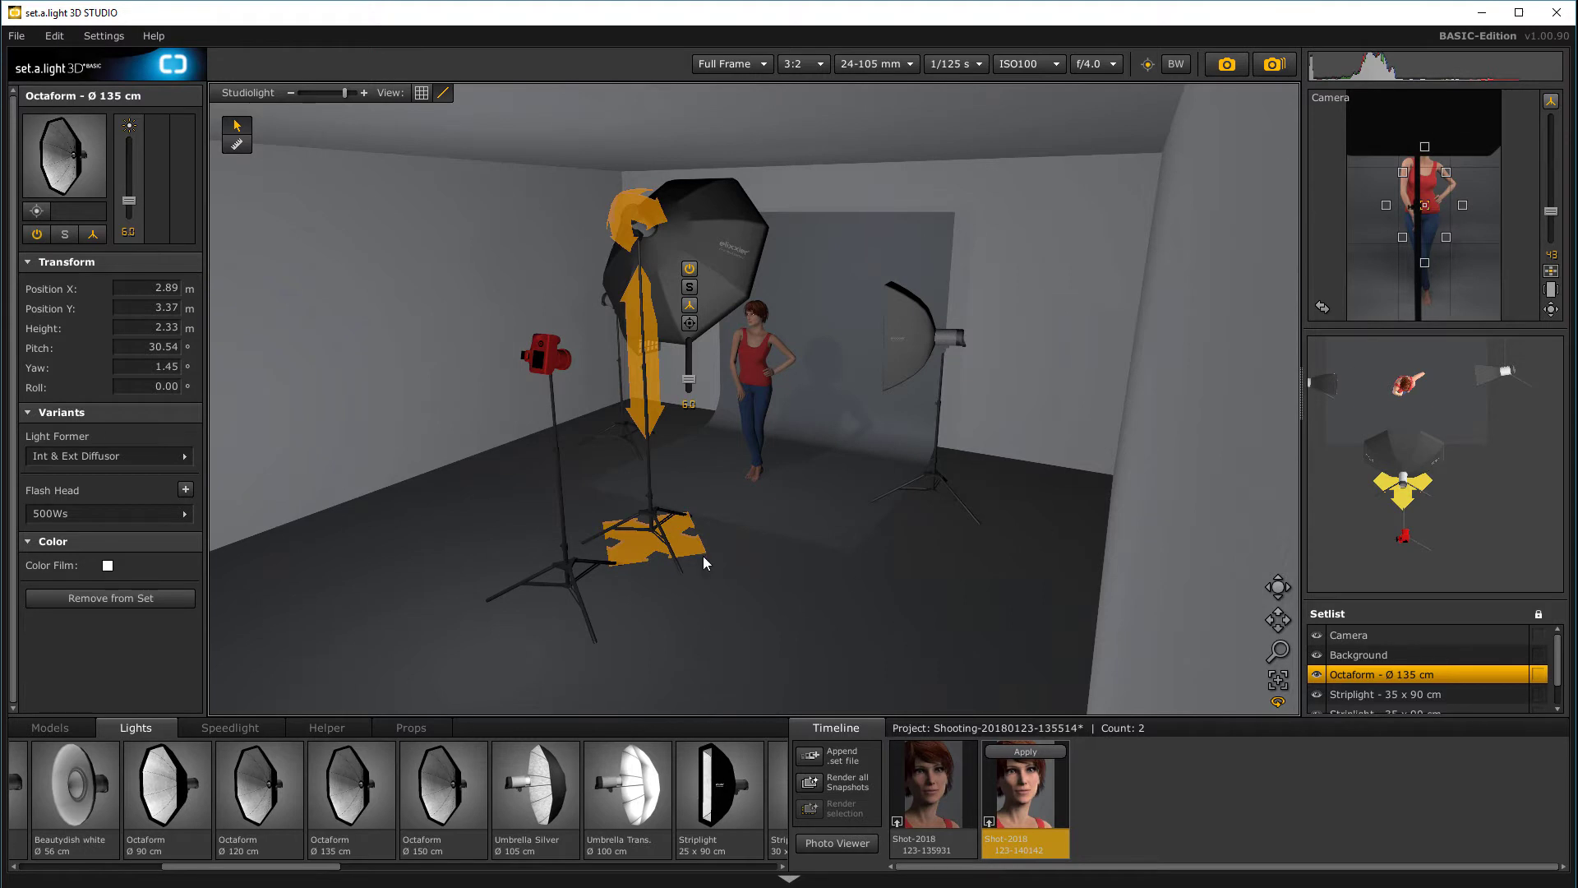
# Step: Move the Octaform beside the camera to about X 2.64 m, Y 4.01 m, raise it to about 2.85 m and roll it about 98°
pyautogui.moveTo(644, 543); pyautogui.dragTo(555, 568)
pyautogui.moveTo(553, 273); pyautogui.dragTo(545, 205)
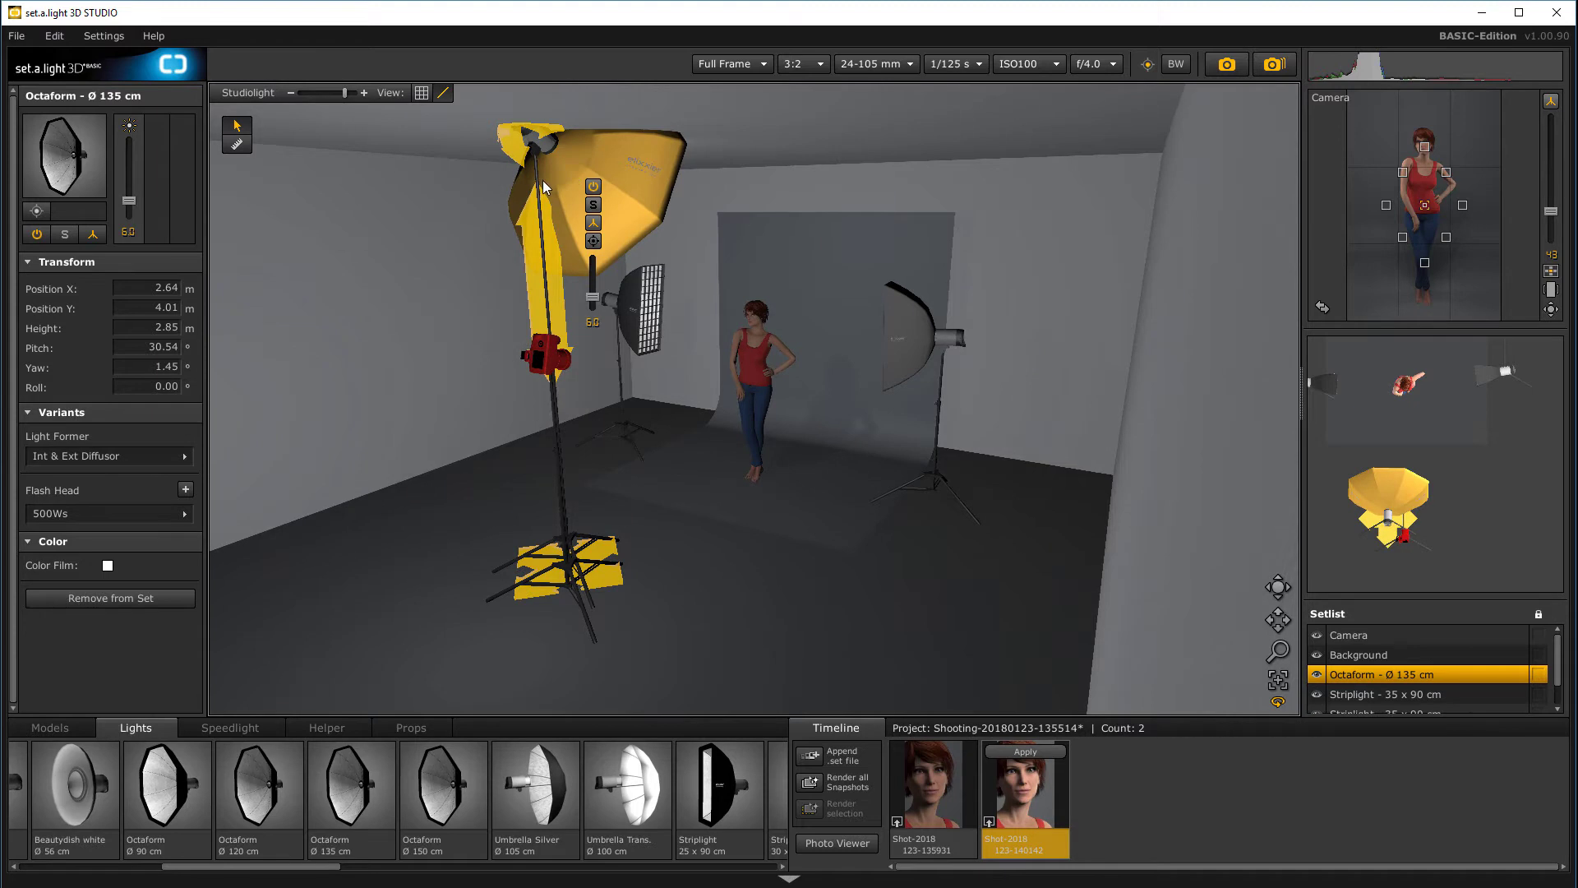
pyautogui.moveTo(610, 185); pyautogui.dragTo(595, 335)
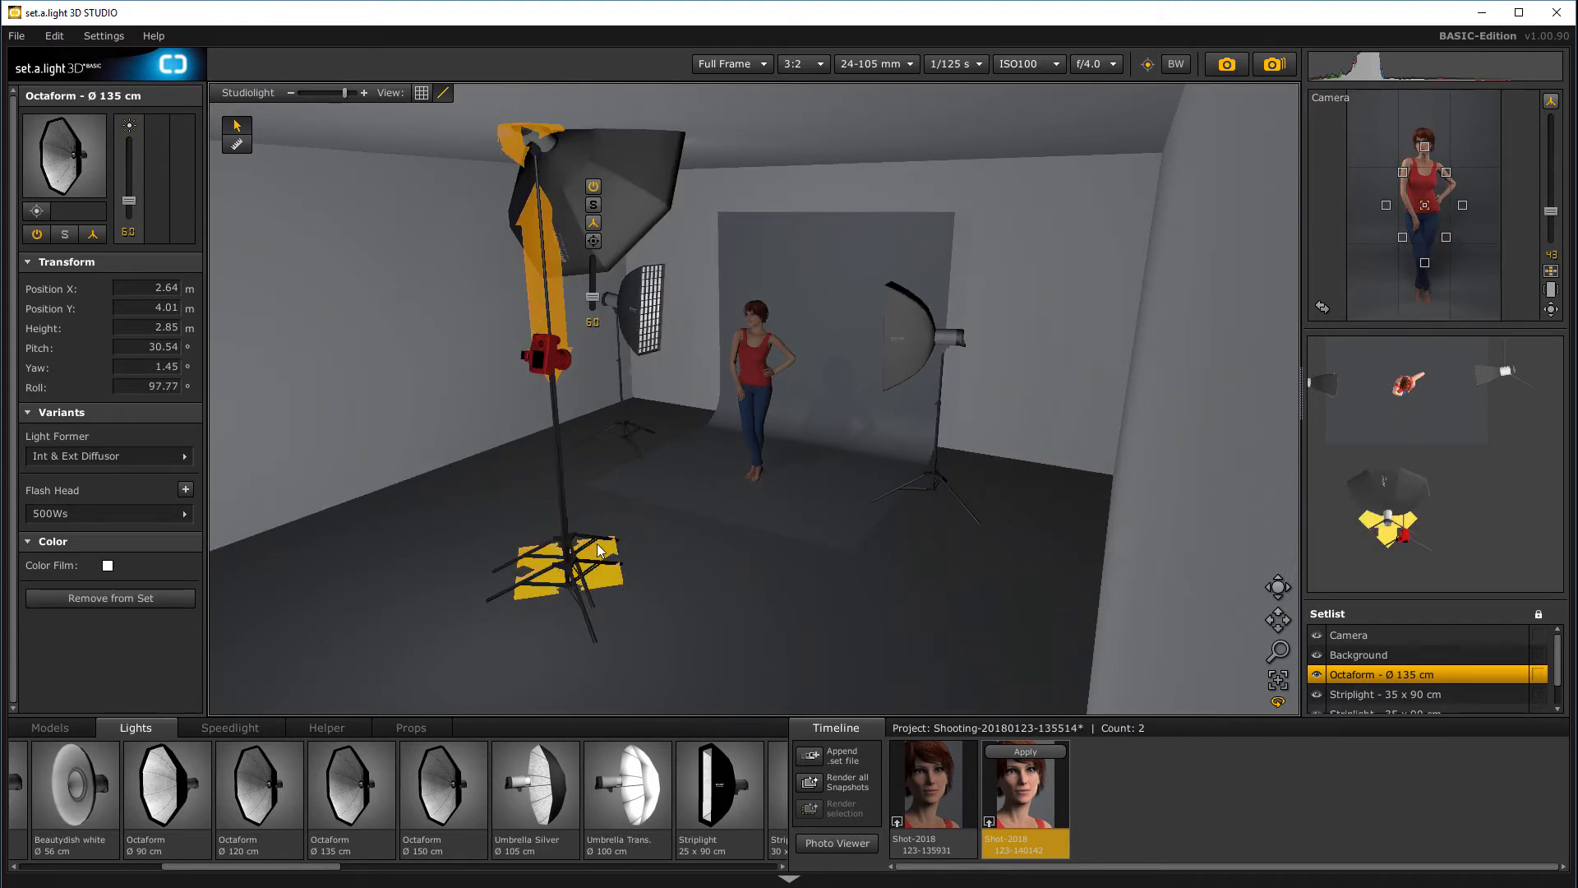
# Step: Bring the Octaform closer to the model at about X 2.81 m, Y 3.36 m and lower it to about 2.44 m
pyautogui.moveTo(599, 551); pyautogui.dragTo(700, 506)
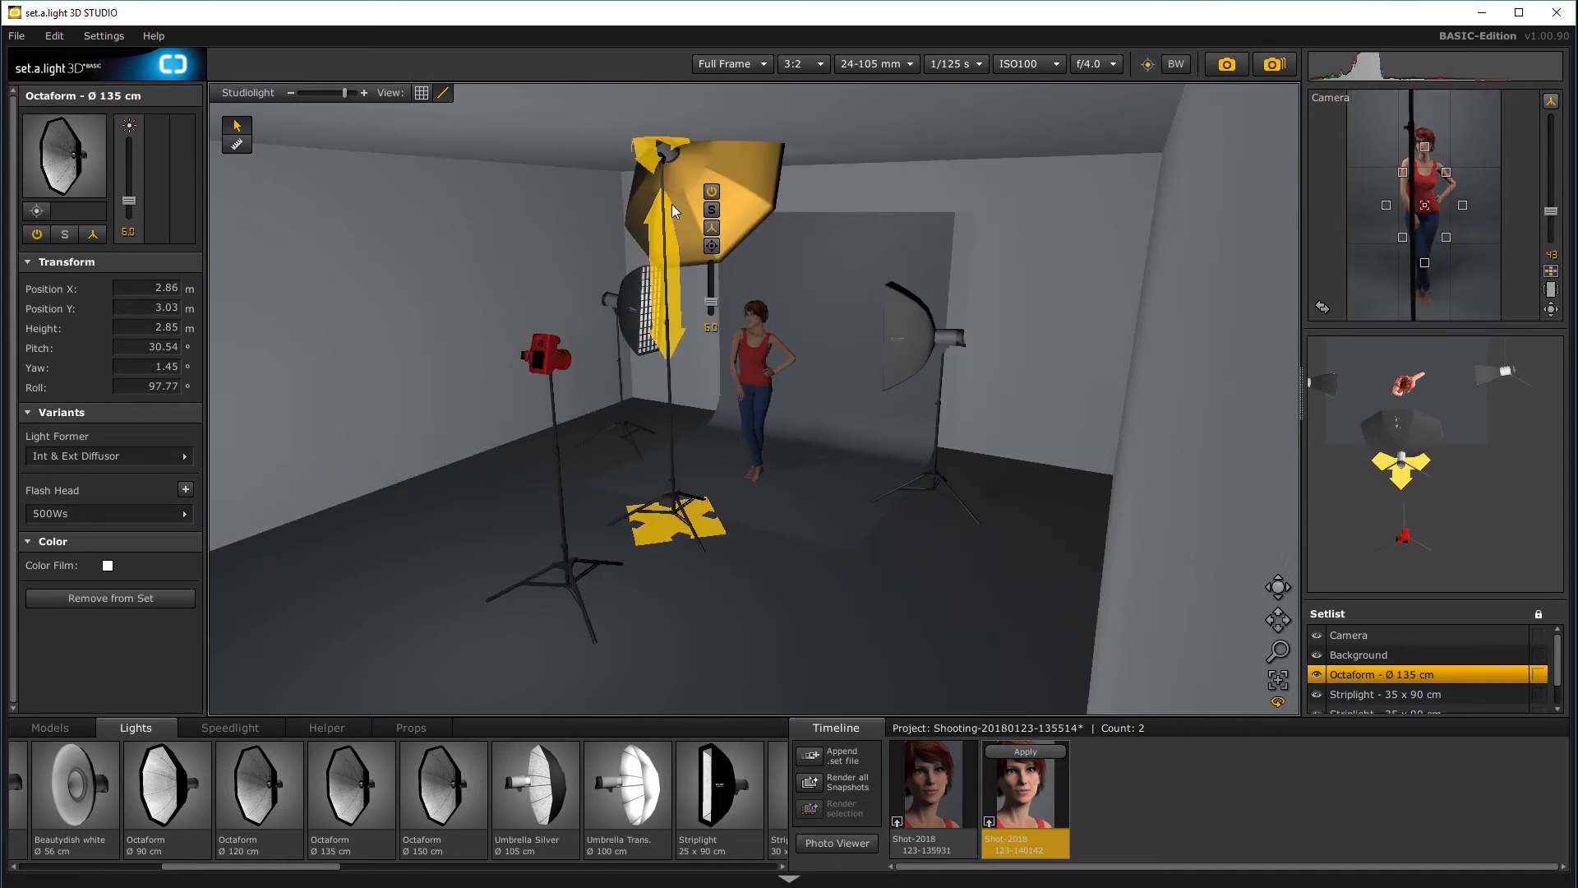
pyautogui.moveTo(670, 220); pyautogui.dragTo(674, 271)
pyautogui.moveTo(696, 504); pyautogui.dragTo(662, 526)
pyautogui.moveTo(926, 573); pyautogui.dragTo(839, 582)
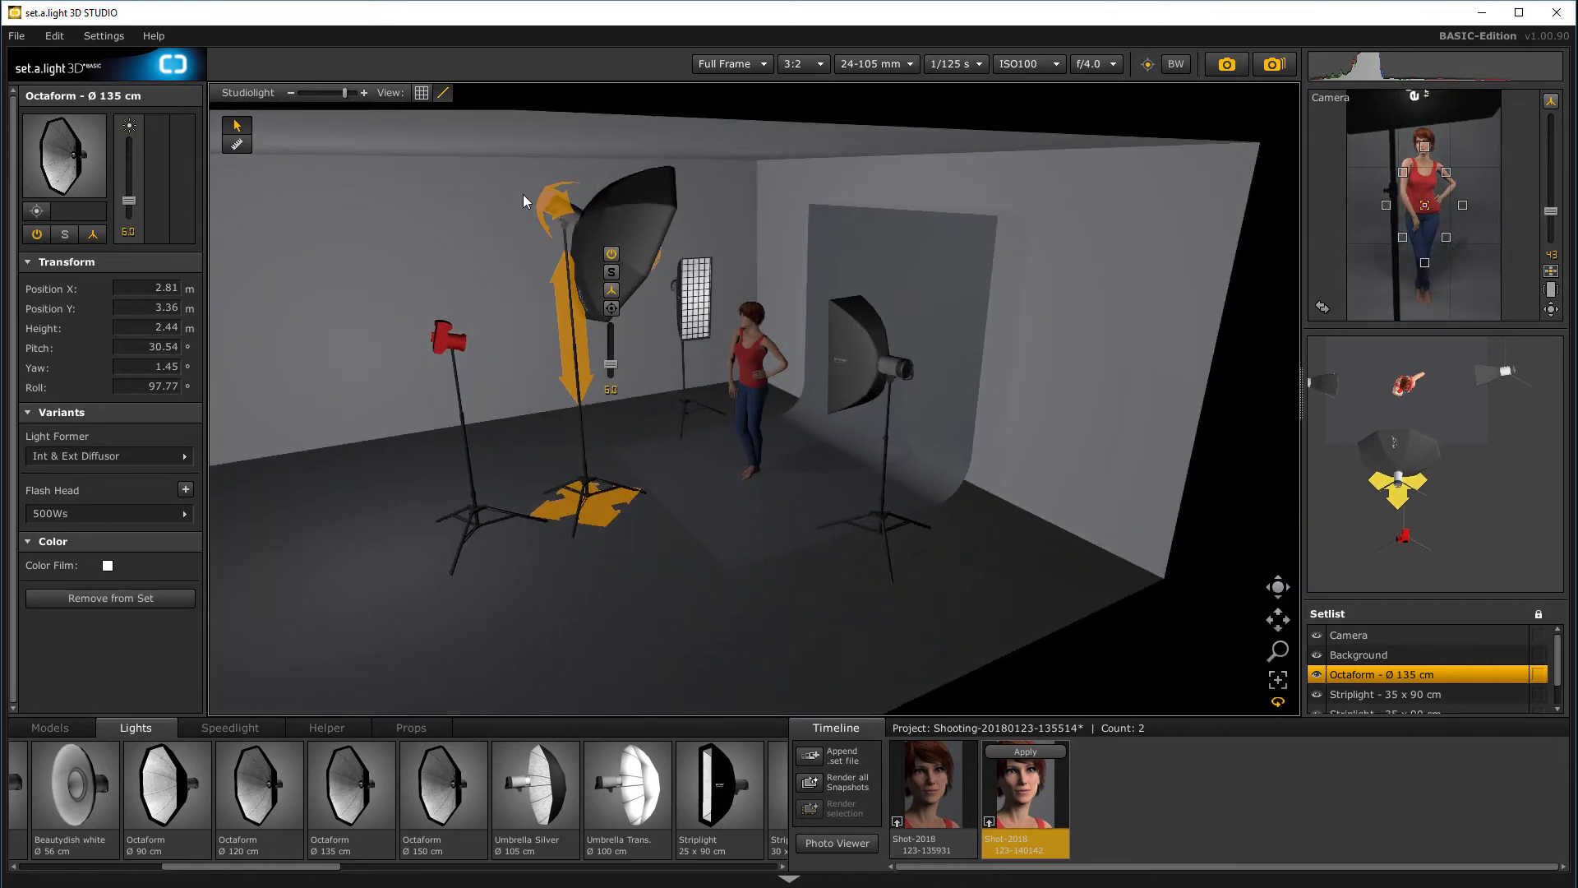
# Step: Fine-tune the Octaform's aim at the model to about 33° pitch and 4.7° yaw
pyautogui.moveTo(542, 200)
pyautogui.mouseDown()
pyautogui.moveTo(557, 174)
pyautogui.moveTo(535, 194)
pyautogui.mouseUp()
pyautogui.moveTo(839, 509); pyautogui.dragTo(1088, 500, button='right')
pyautogui.moveTo(846, 202)
pyautogui.mouseDown()
pyautogui.moveTo(851, 188)
pyautogui.moveTo(848, 205)
pyautogui.mouseUp()
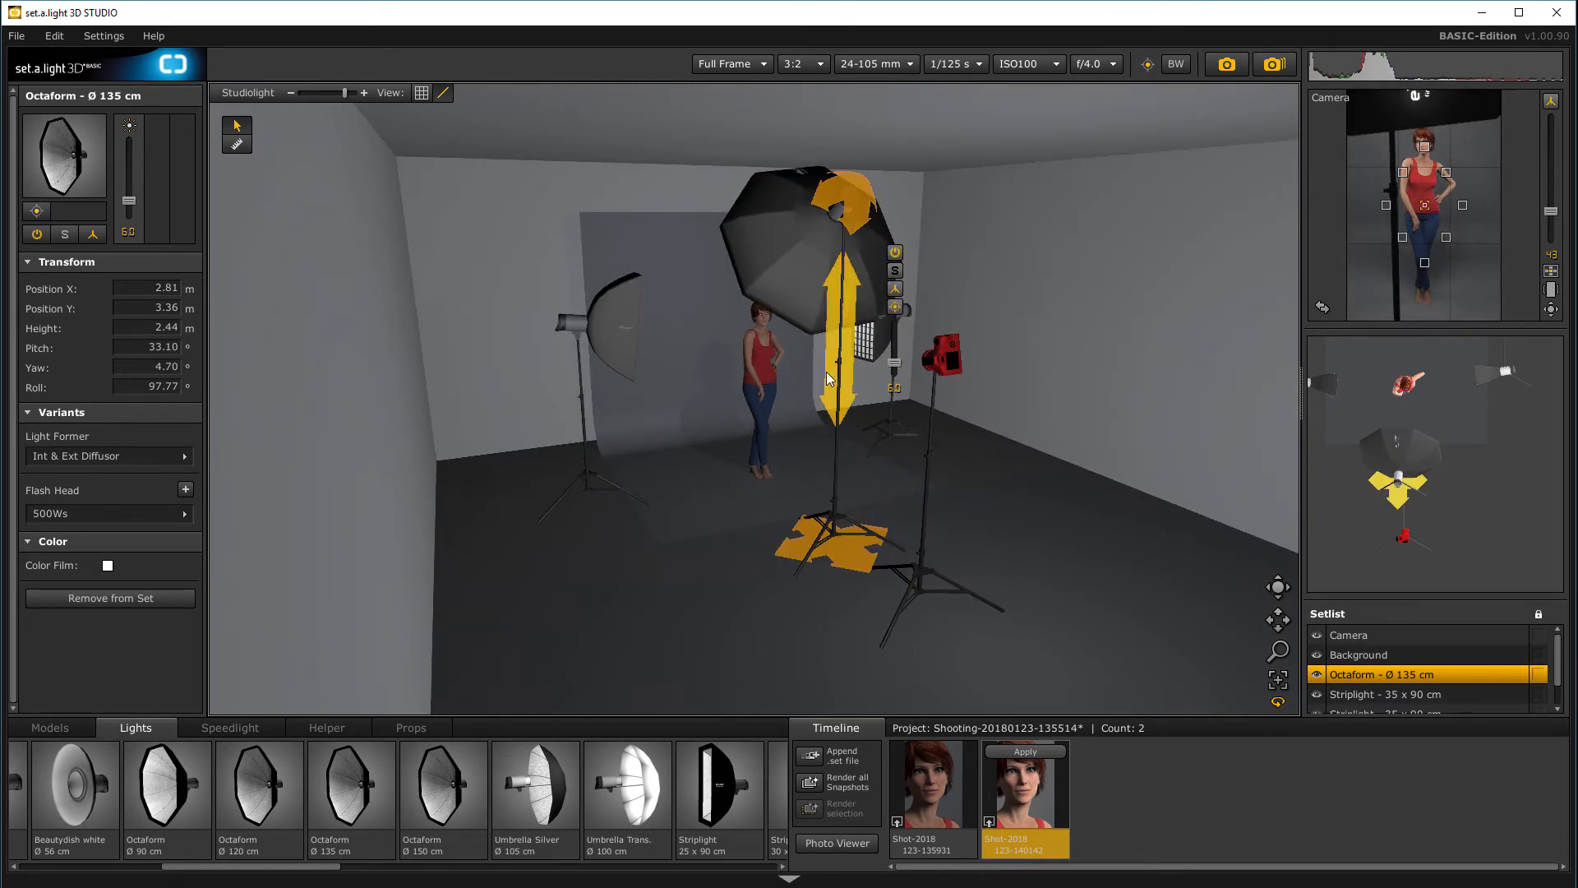
pyautogui.moveTo(1095, 405); pyautogui.dragTo(783, 390, button='right')
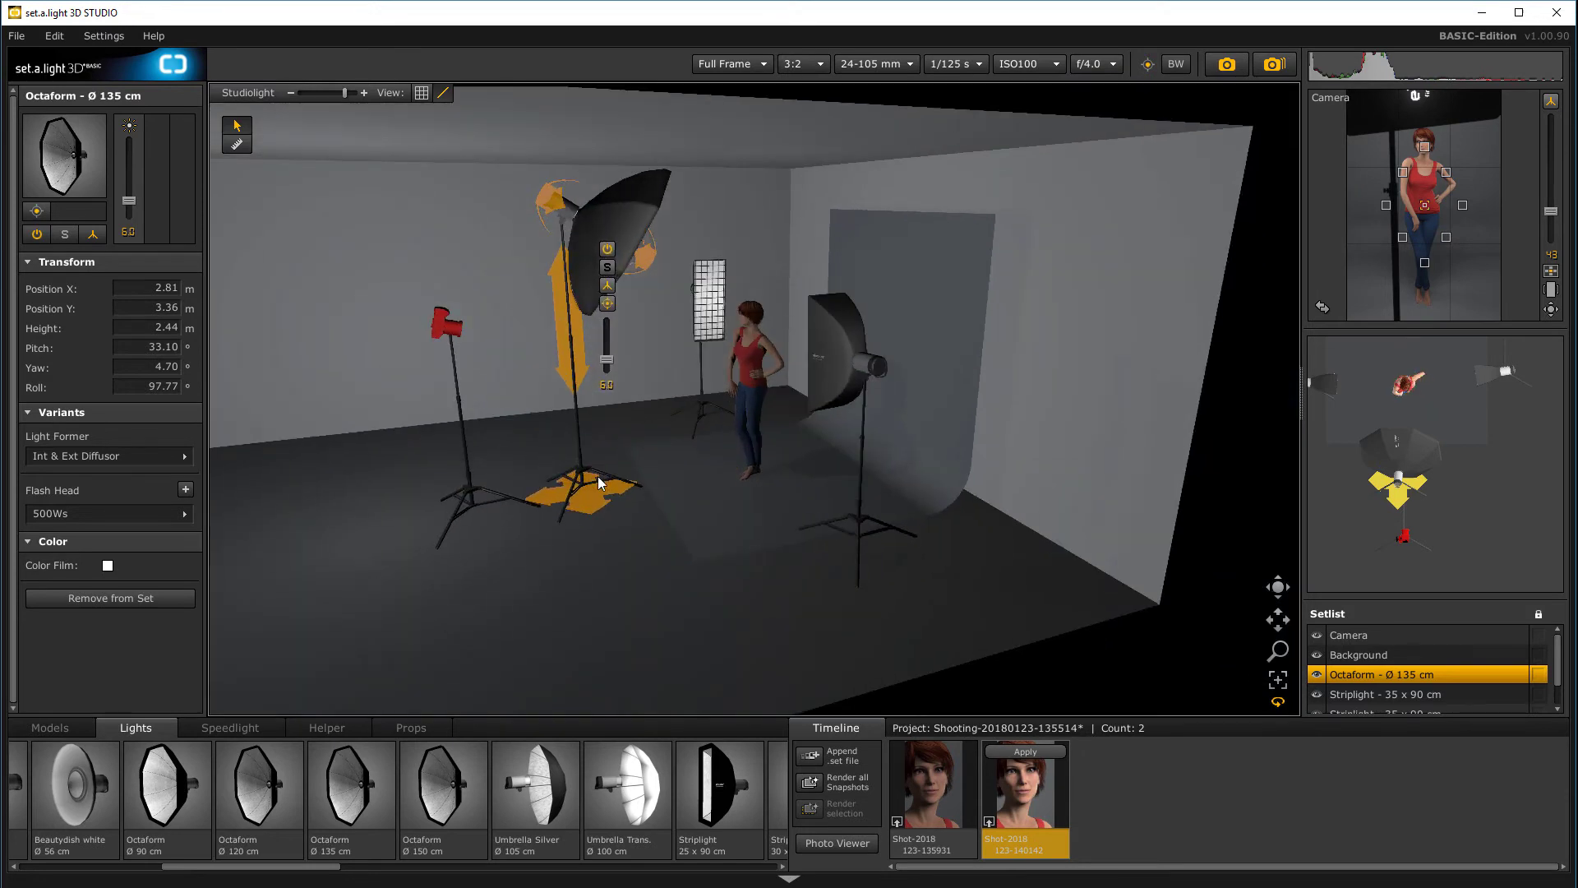
# Step: Move the Octaform back beside the camera at about X 2.75 m, Y 4.23 m and raise it to about 2.93 m
pyautogui.moveTo(624, 488); pyautogui.dragTo(854, 521)
pyautogui.moveTo(854, 324); pyautogui.dragTo(859, 267)
pyautogui.moveTo(750, 405); pyautogui.dragTo(927, 343, button='right')
pyautogui.click(1062, 300)
pyautogui.moveTo(1048, 280)
pyautogui.mouseDown()
pyautogui.moveTo(1042, 251)
pyautogui.moveTo(1048, 293)
pyautogui.mouseUp()
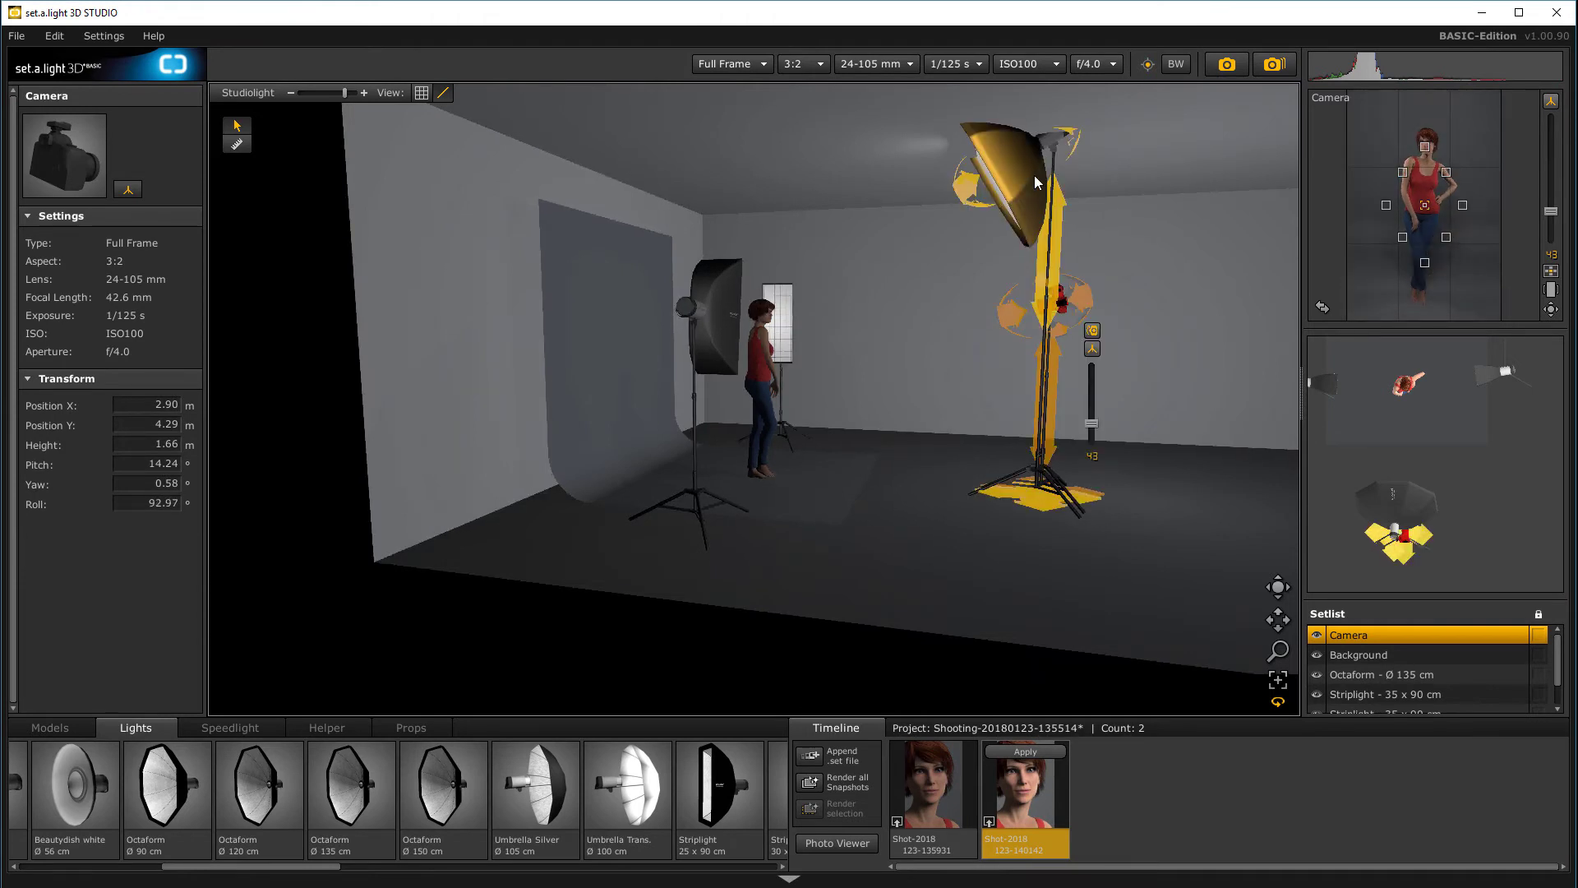
pyautogui.click(1064, 246)
pyautogui.moveTo(1065, 247); pyautogui.dragTo(1054, 216)
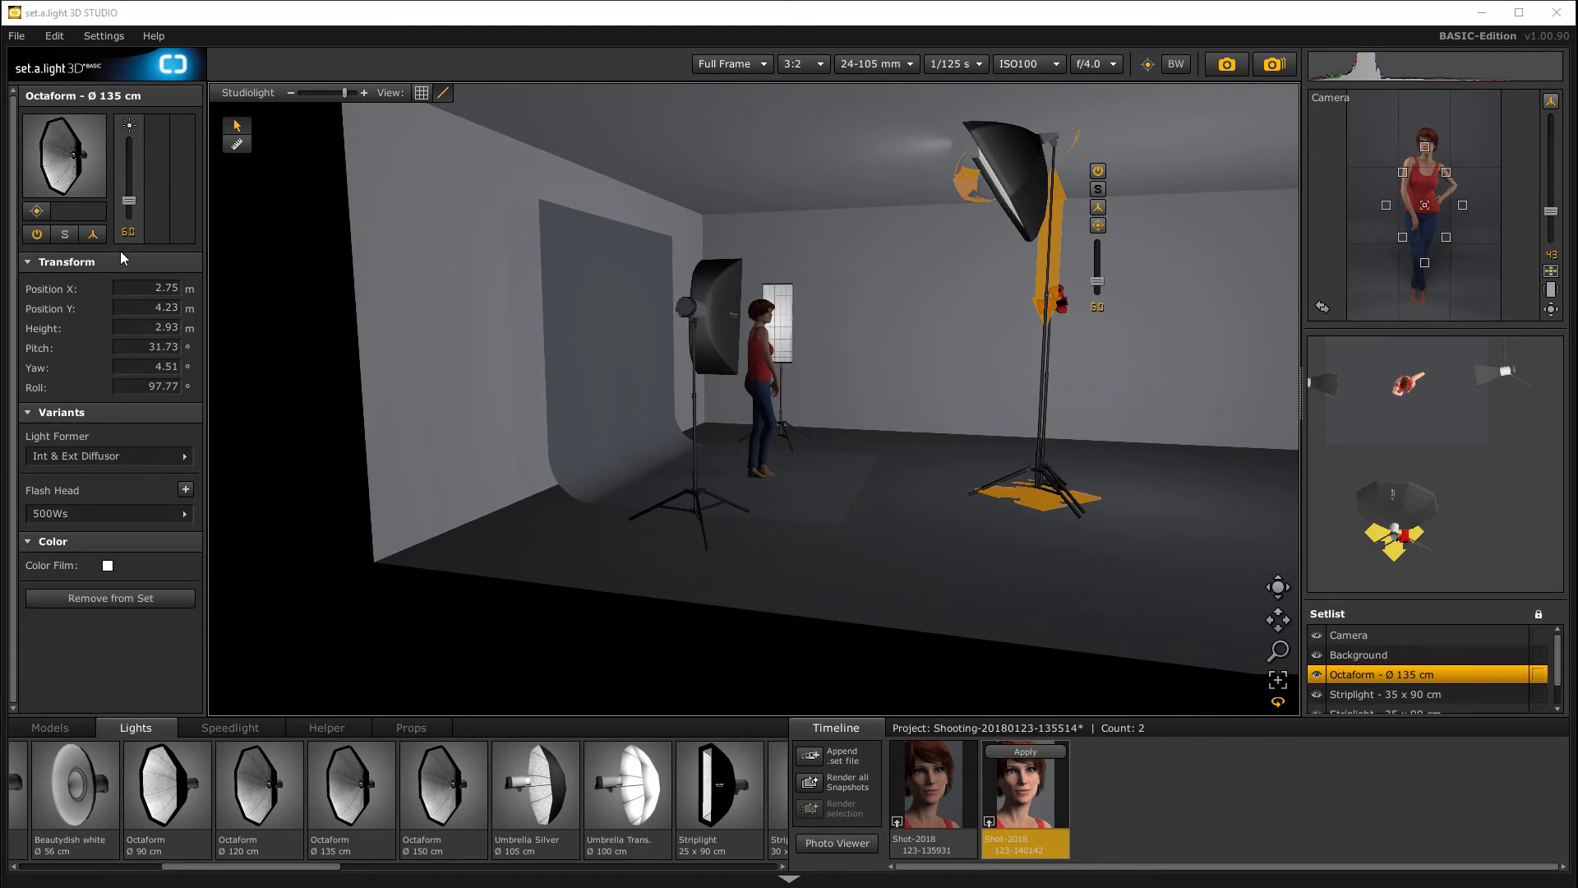
# Step: Hide the Octaform's stand and roll the light to about 117°
pyautogui.click(104, 236)
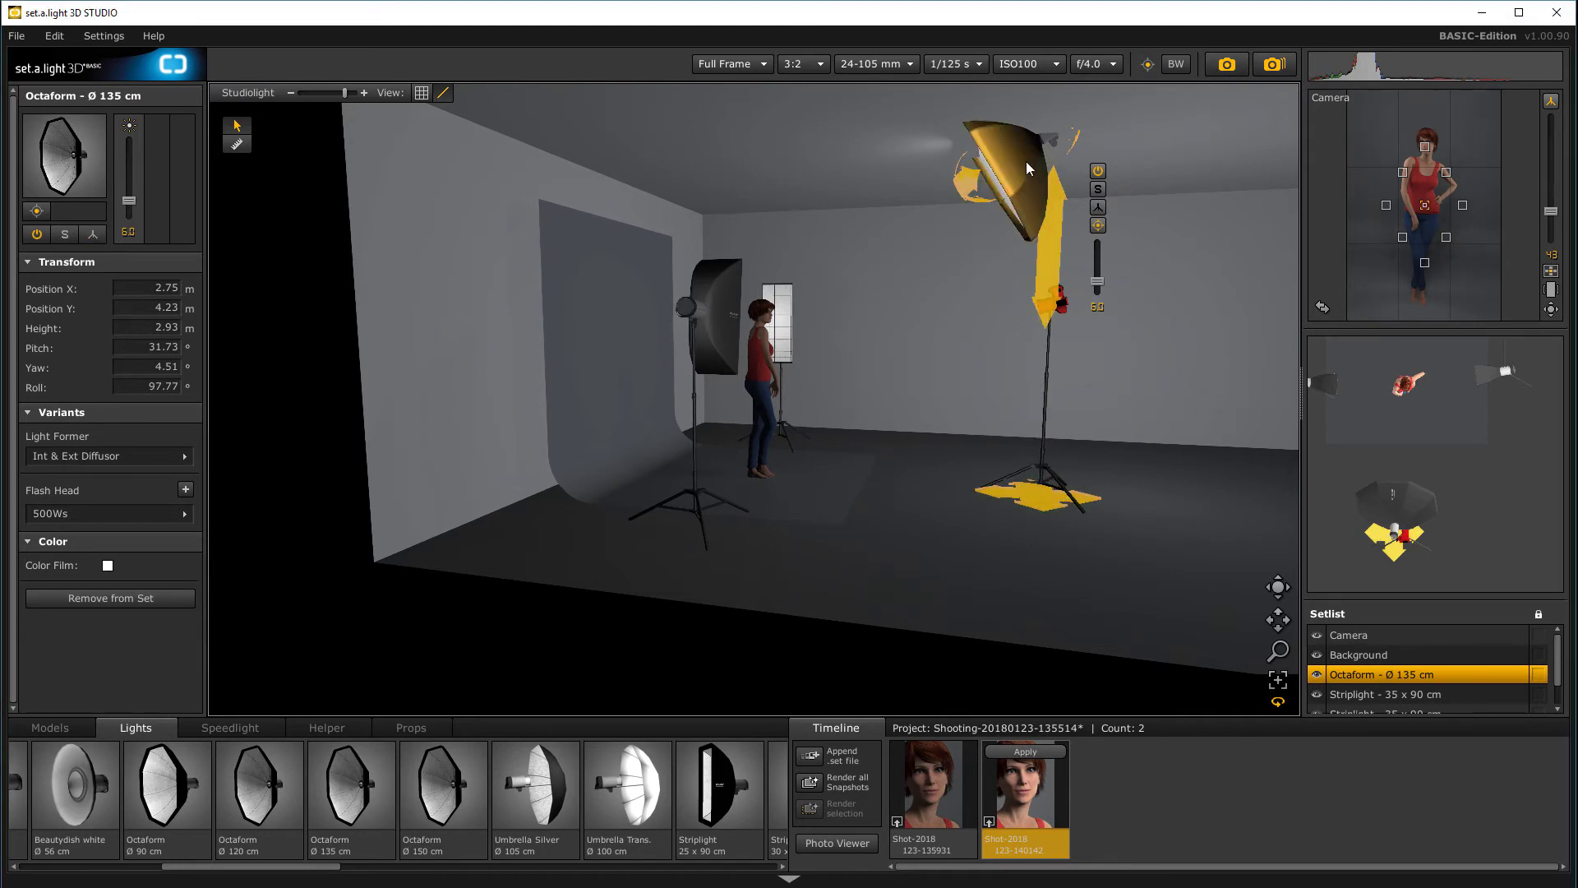
pyautogui.moveTo(1022, 171); pyautogui.dragTo(1037, 171)
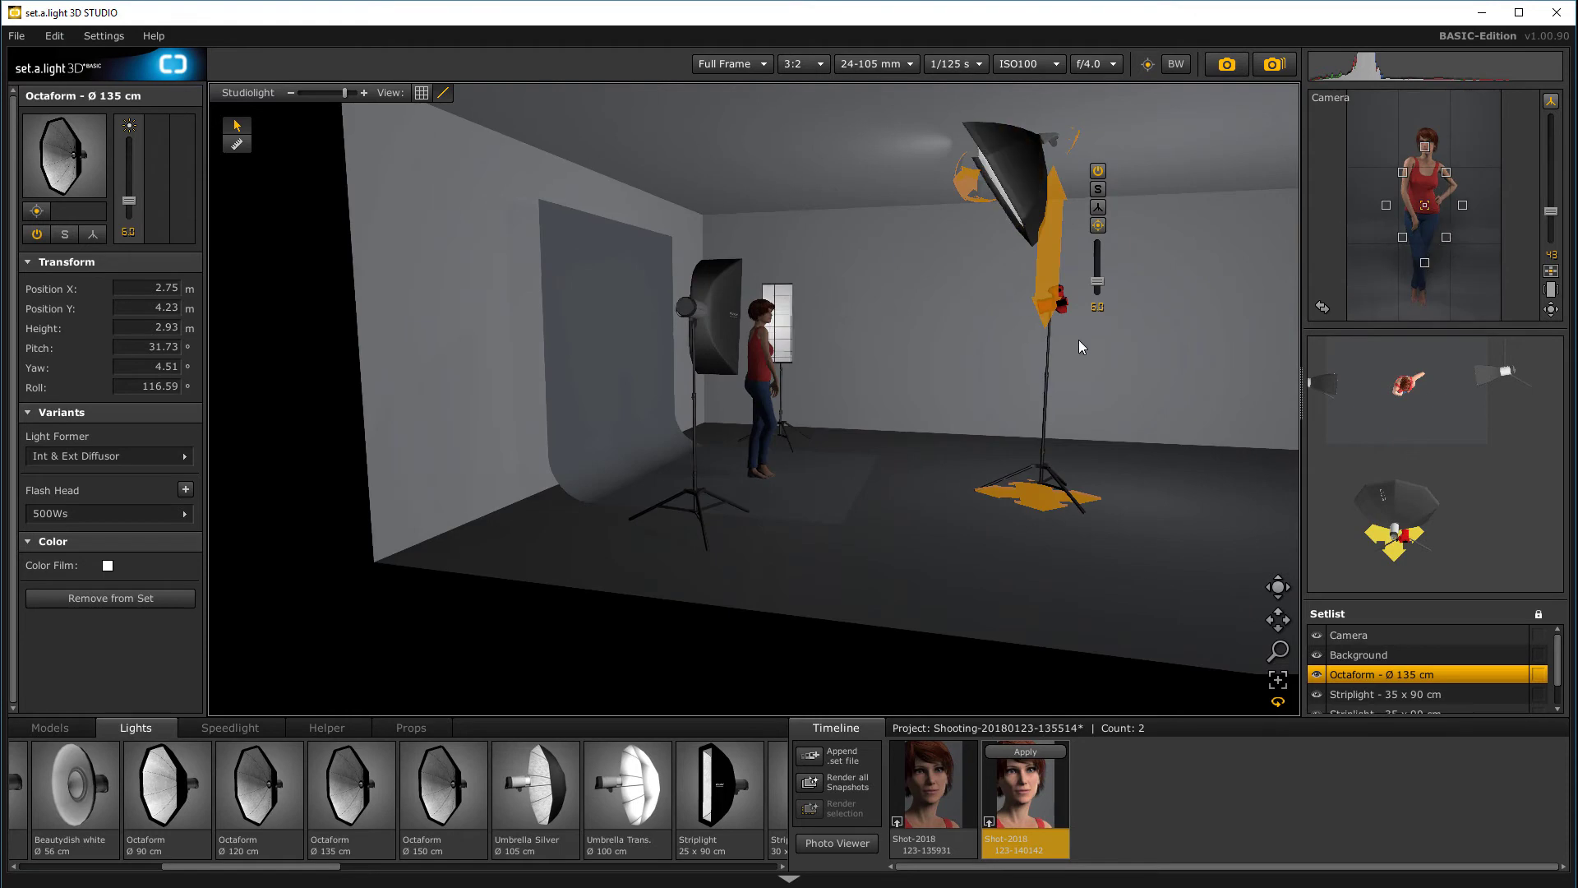
# Step: Bring the Octaform toward the model at about X 2.91 m, Y 2.91 m, lowered to about 2.82 m and pitched about 64° down
pyautogui.moveTo(1028, 502); pyautogui.dragTo(896, 481)
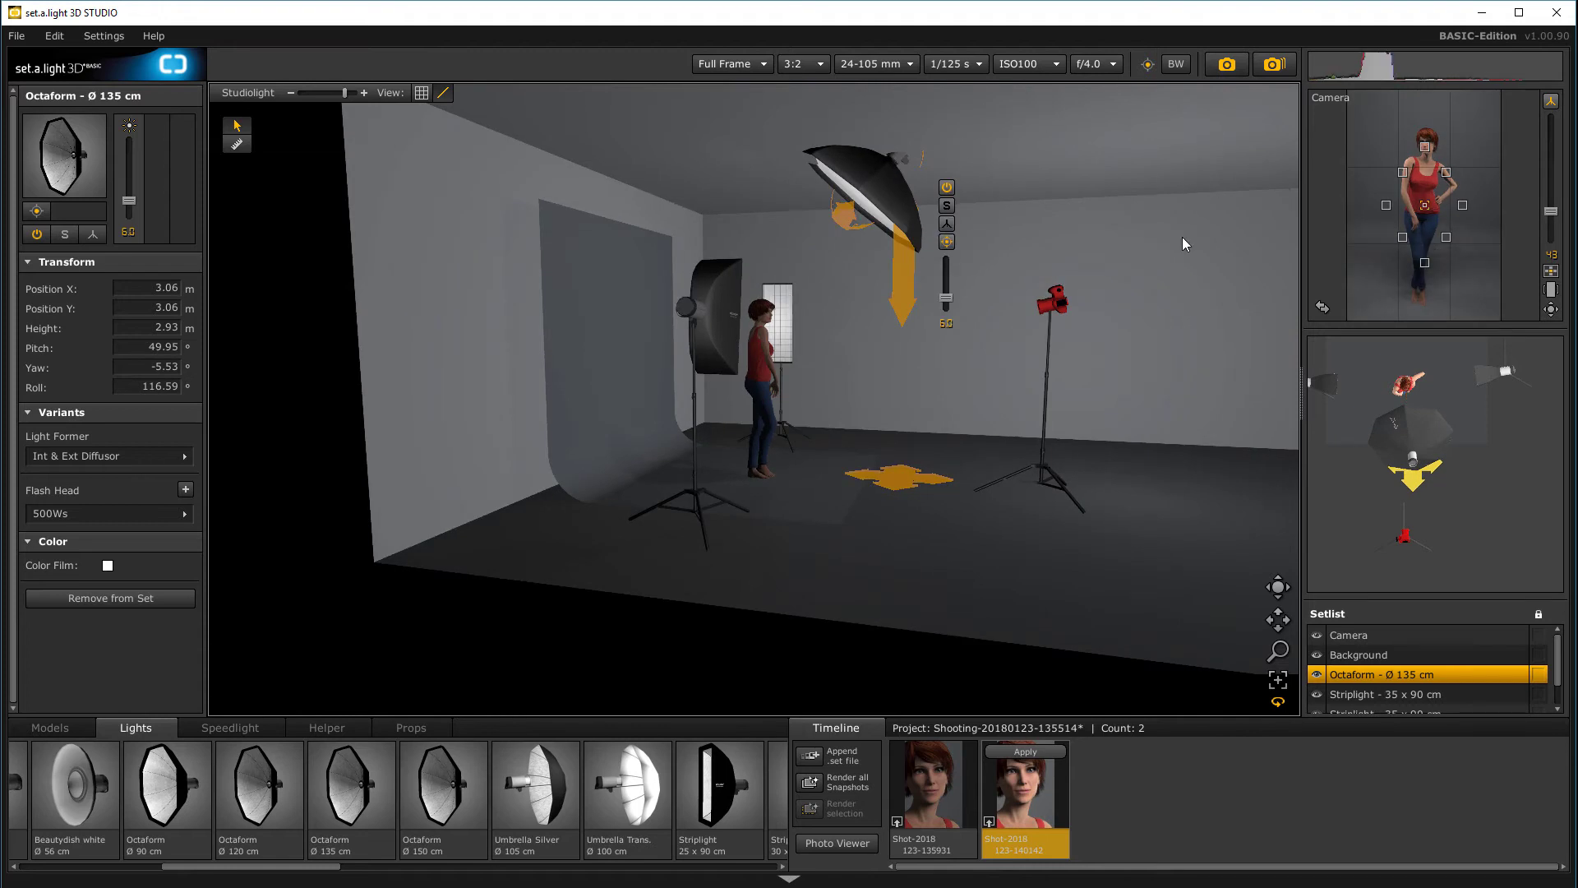
pyautogui.moveTo(898, 286)
pyautogui.mouseDown()
pyautogui.moveTo(890, 322)
pyautogui.moveTo(882, 294)
pyautogui.mouseUp()
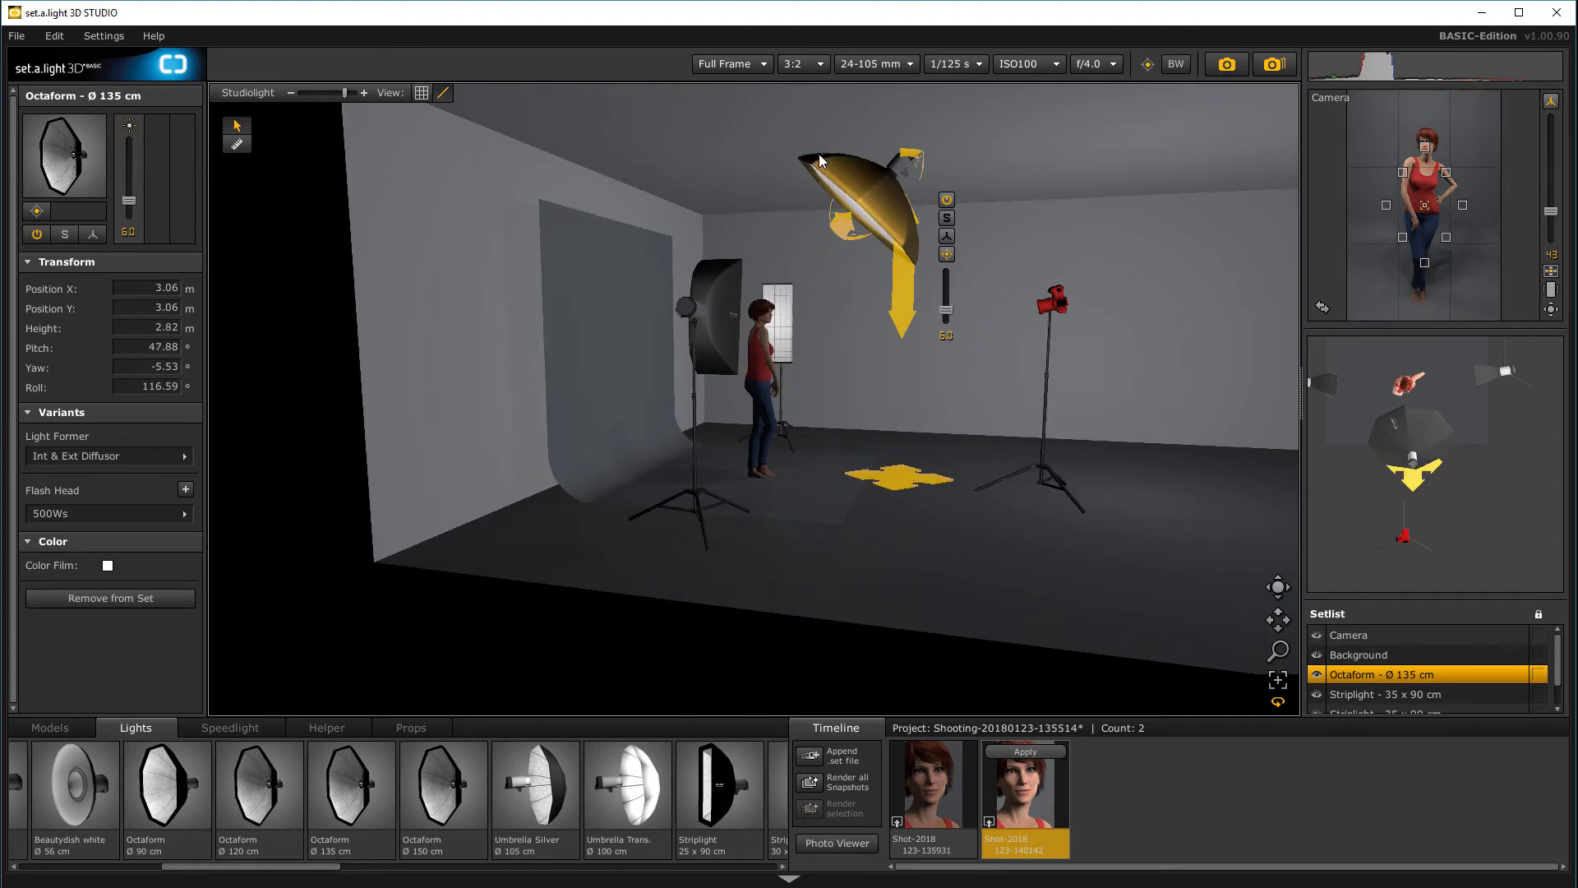
pyautogui.moveTo(845, 224); pyautogui.dragTo(827, 162)
pyautogui.moveTo(906, 215); pyautogui.dragTo(902, 192)
pyautogui.moveTo(905, 471)
pyautogui.mouseDown()
pyautogui.moveTo(851, 468)
pyautogui.moveTo(890, 476)
pyautogui.mouseUp()
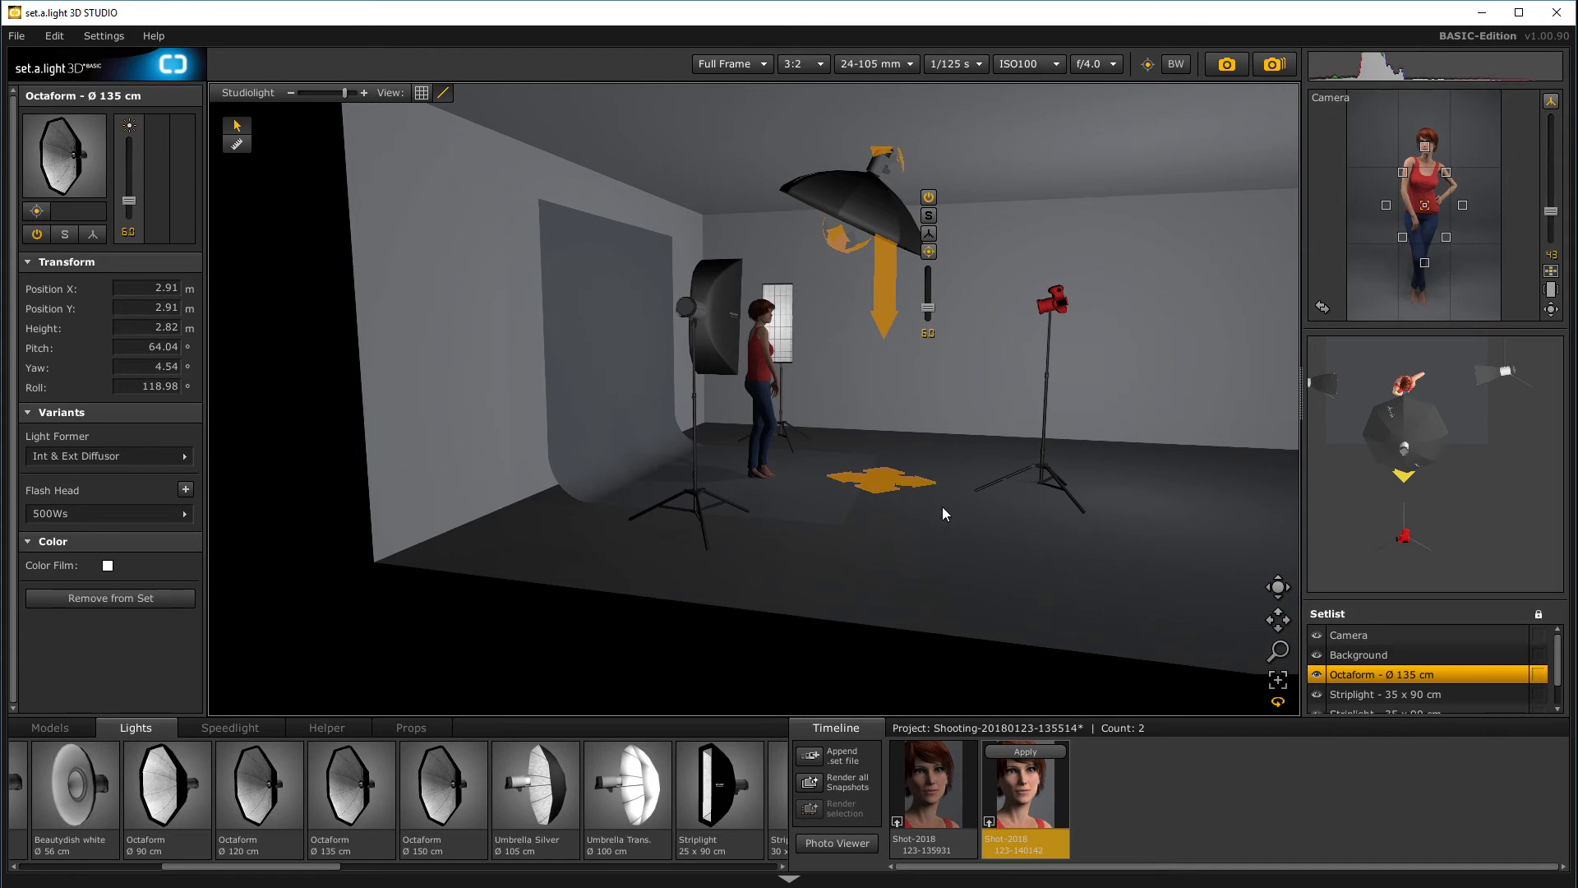
# Step: Lower the Octaform to about 2.49 m and reduce its downward pitch to about 47°
pyautogui.moveTo(1081, 518); pyautogui.dragTo(861, 546)
pyautogui.moveTo(1017, 448); pyautogui.dragTo(755, 459)
pyautogui.moveTo(629, 310); pyautogui.dragTo(634, 330)
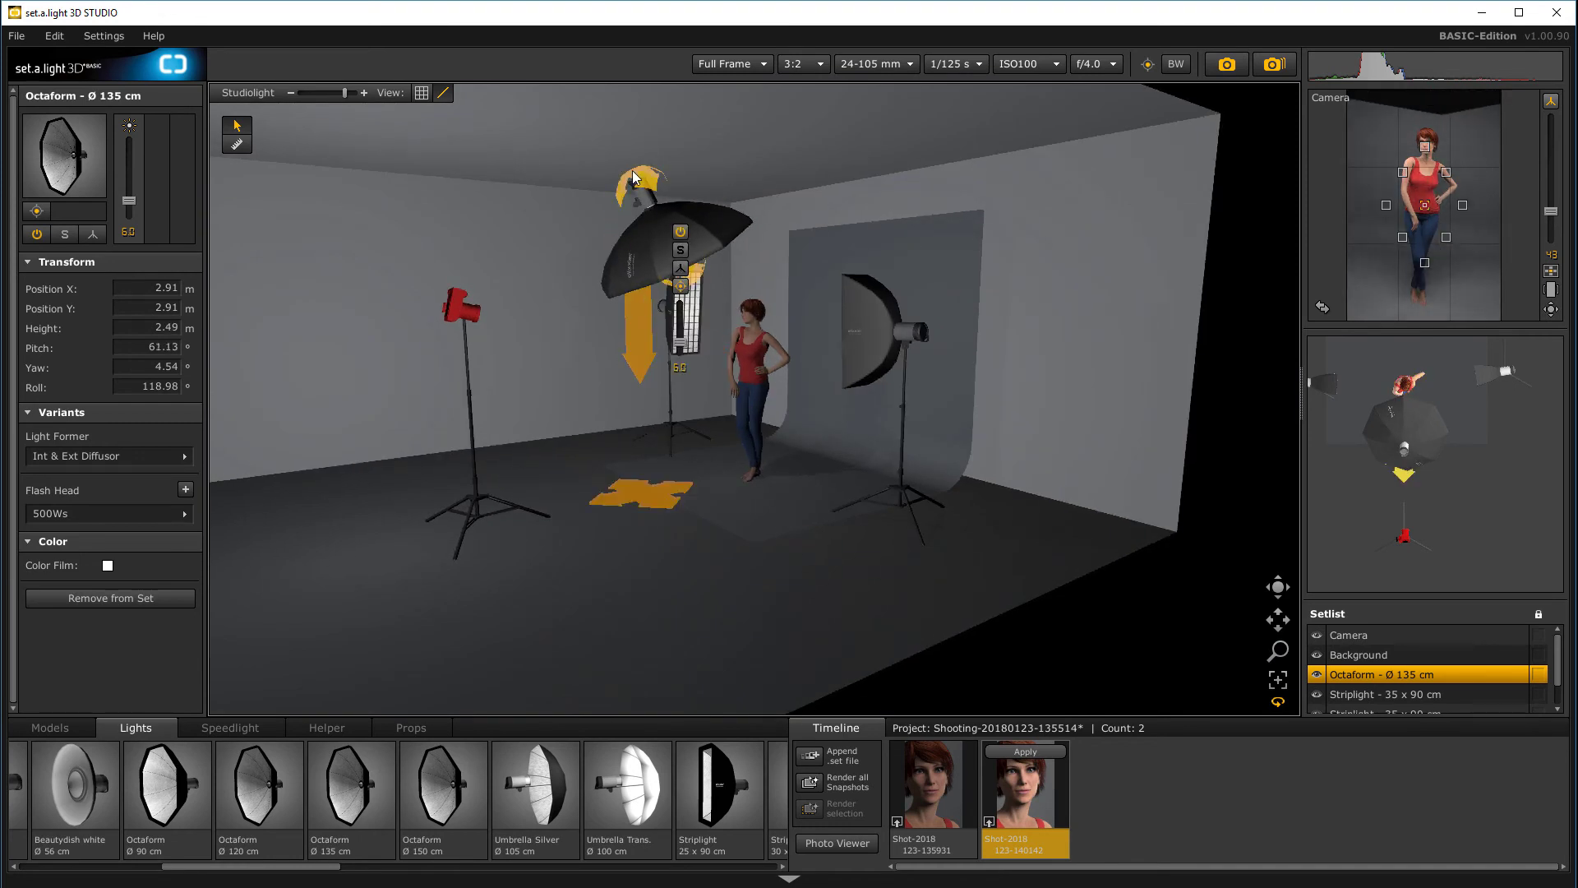
pyautogui.moveTo(624, 172); pyautogui.dragTo(639, 205)
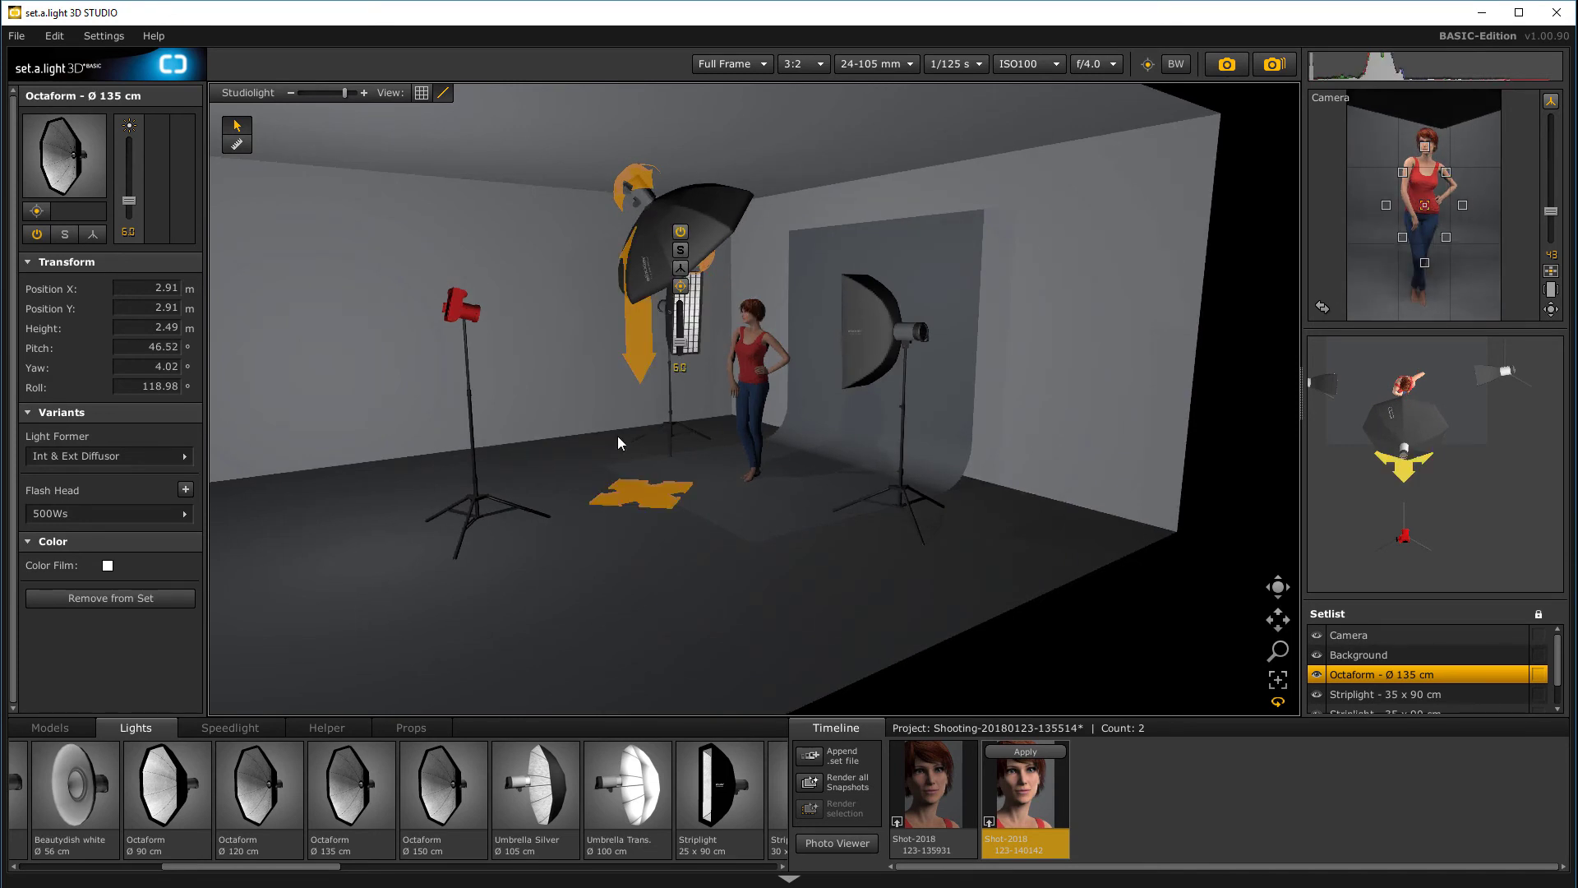
# Step: Return the Octaform beside the camera at about X 2.77 m, Y 4.21 m and take a rendered shot of the model
pyautogui.moveTo(639, 487); pyautogui.dragTo(486, 510)
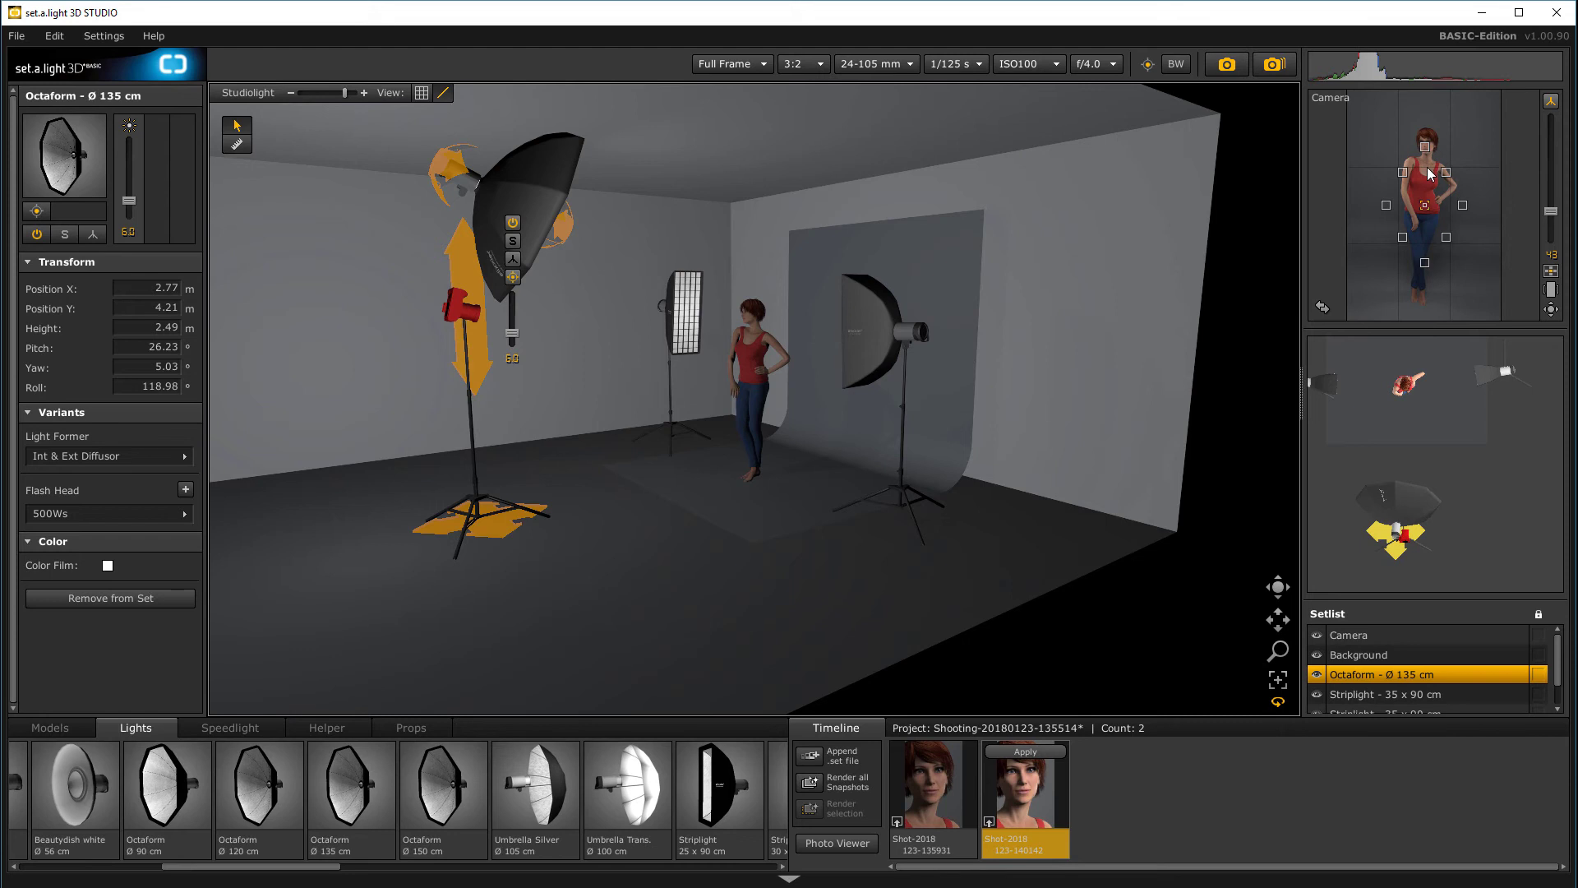
pyautogui.click(1225, 65)
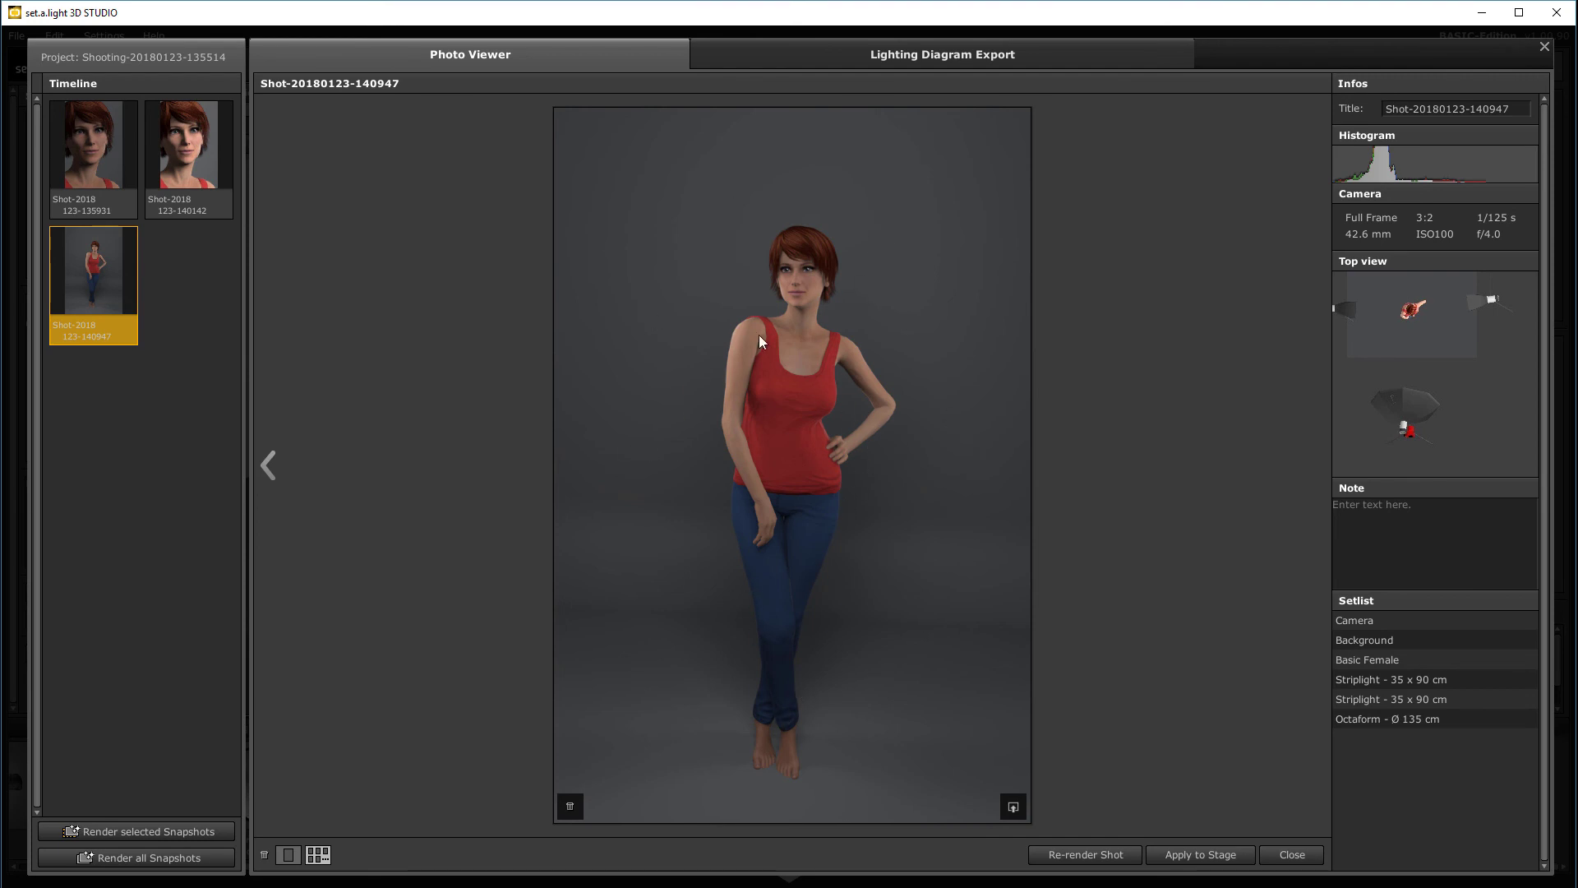
# Step: Open the lighting diagram export and turn and zoom its 3D studio view to show the whole setup from the side
pyautogui.click(904, 60)
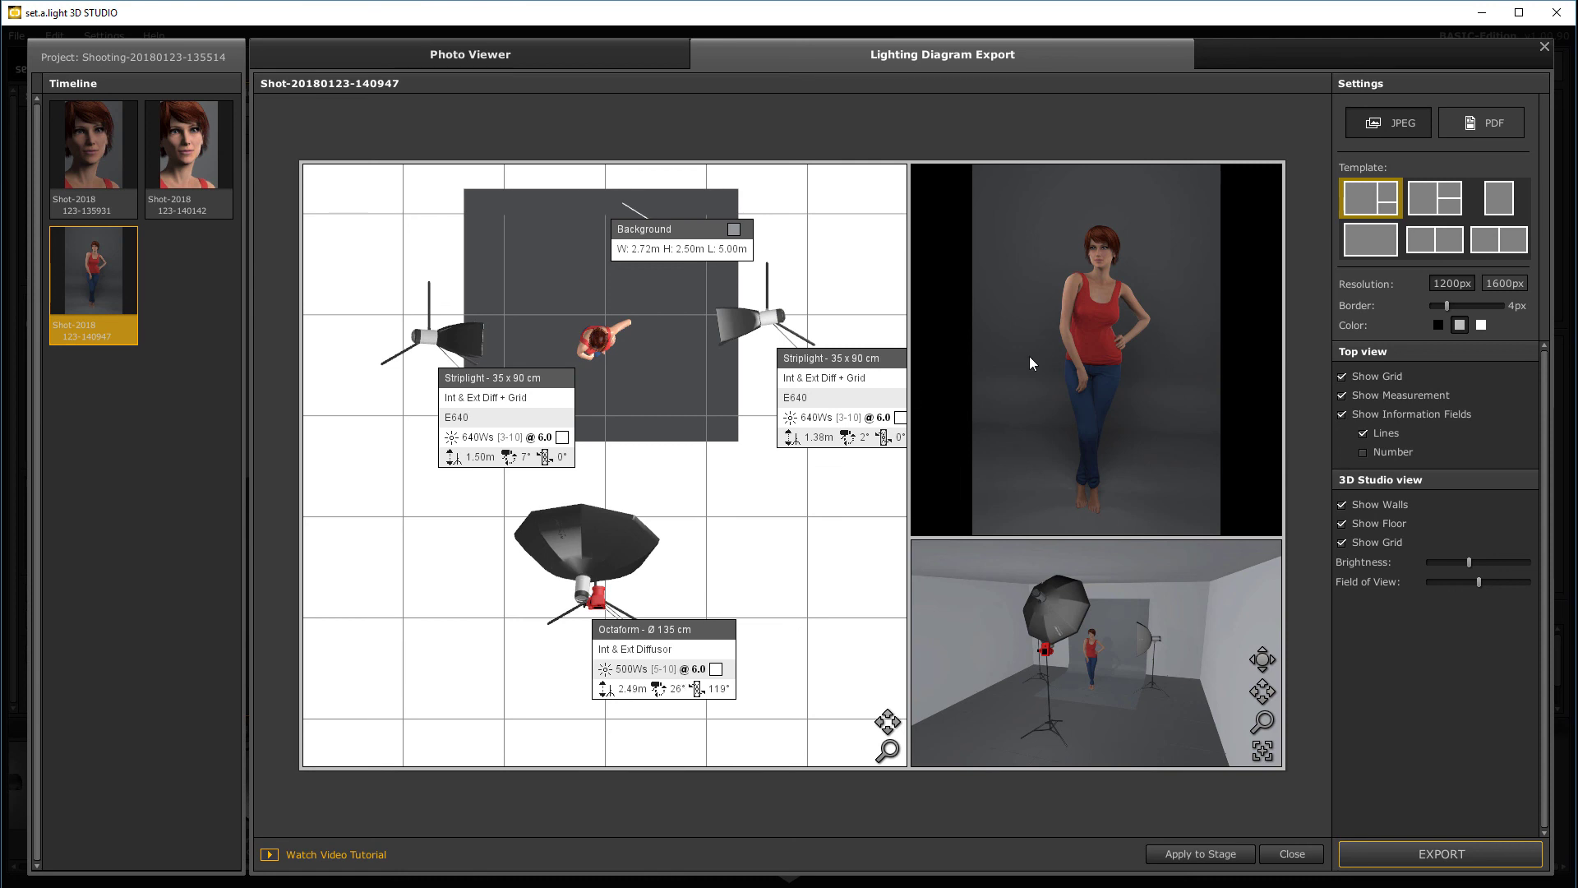
pyautogui.moveTo(990, 694); pyautogui.dragTo(1150, 630)
pyautogui.moveTo(1171, 695)
pyautogui.mouseDown()
pyautogui.moveTo(1195, 702)
pyautogui.moveTo(1159, 715)
pyautogui.mouseUp()
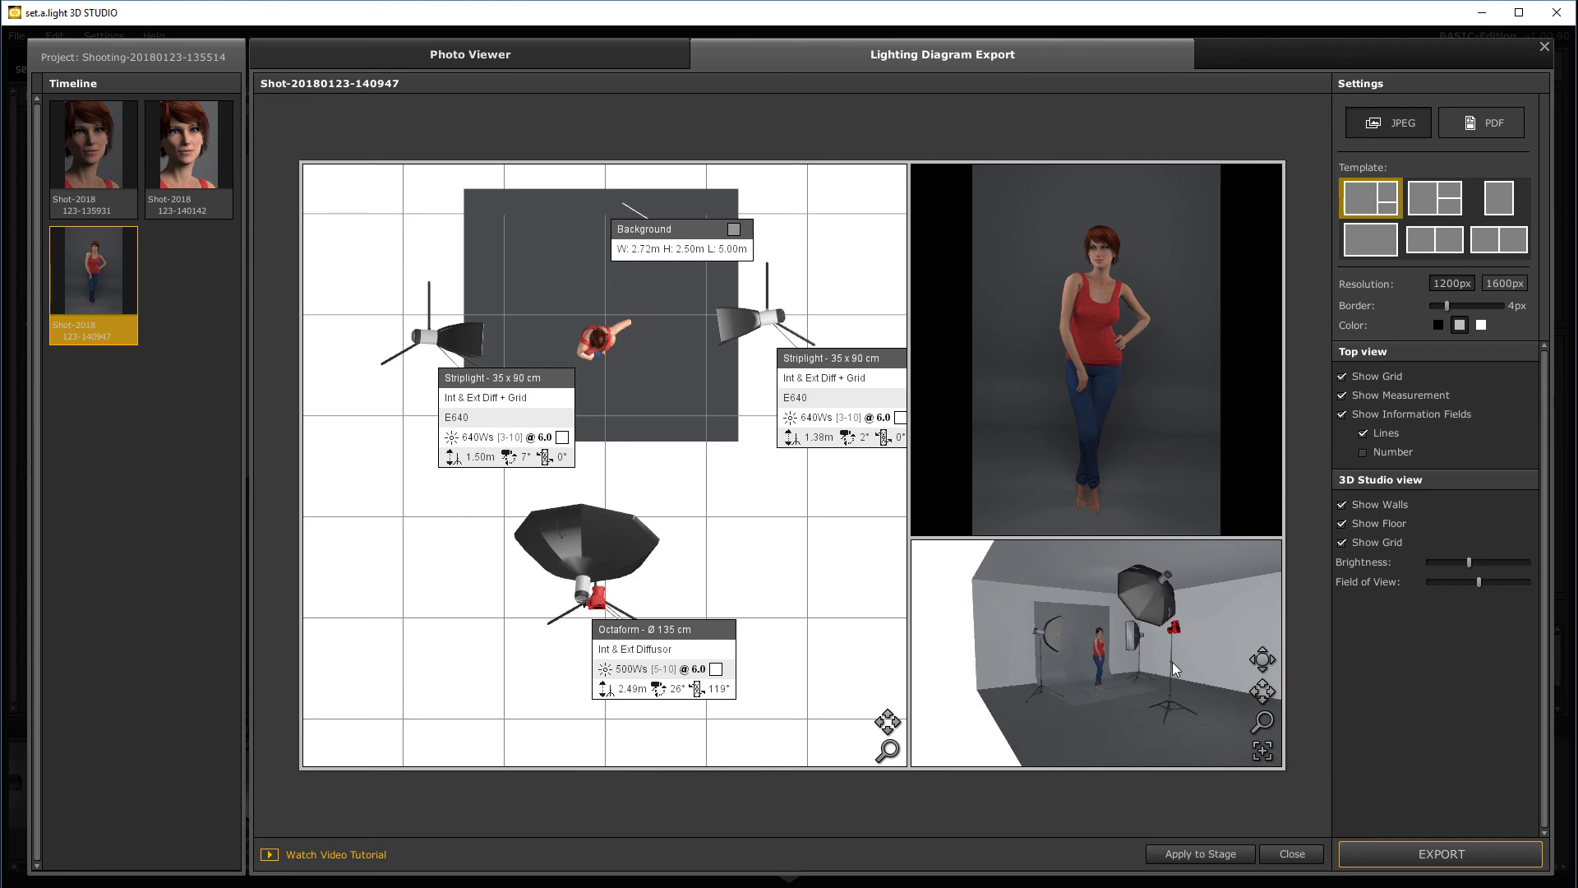
pyautogui.scroll(-2, 1176, 668)
pyautogui.scroll(5, 1176, 682)
pyautogui.scroll(3, 1177, 702)
pyautogui.scroll(-3, 1177, 702)
pyautogui.moveTo(1175, 702); pyautogui.dragTo(1167, 694)
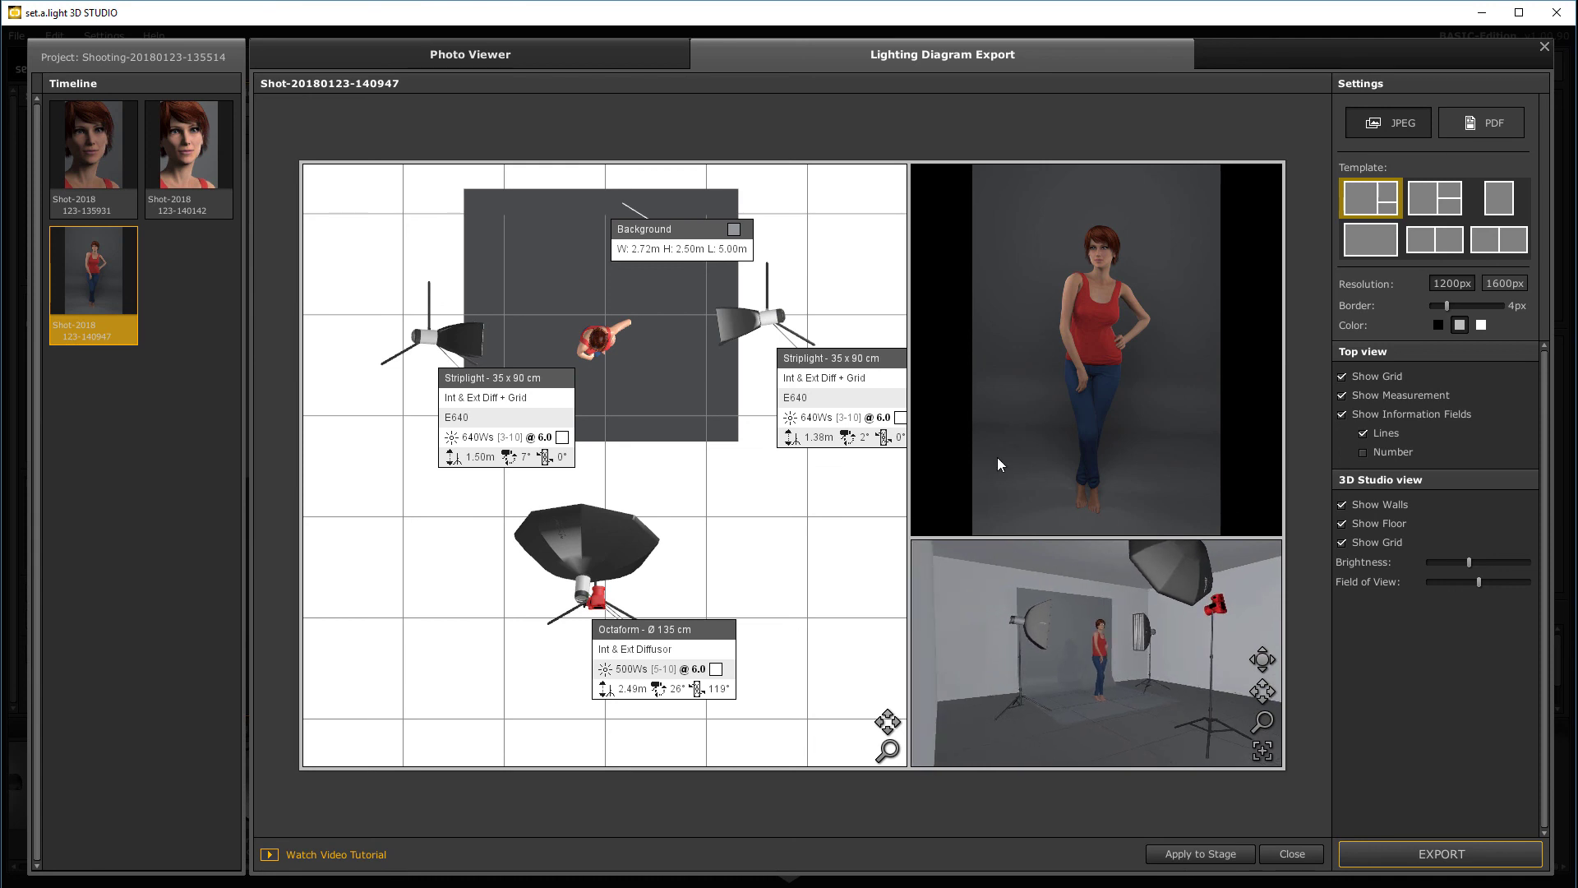